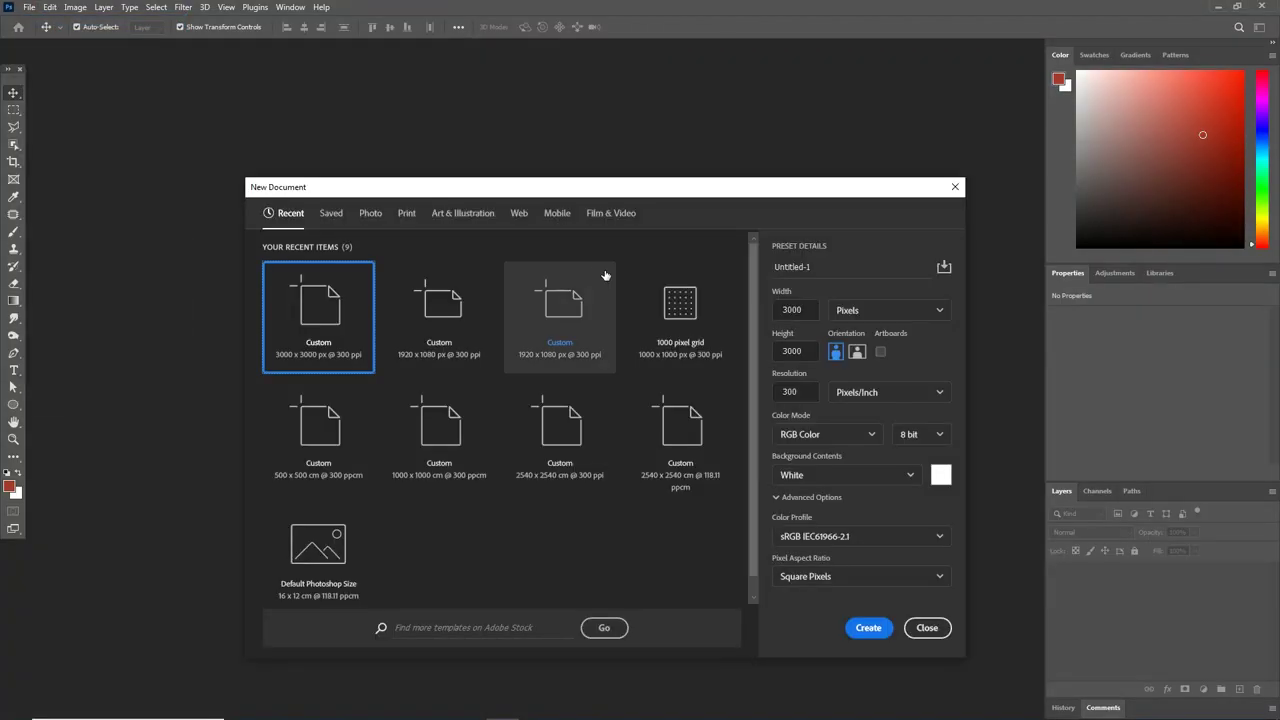
Create a 3000×3000 px, 300 ppi document and open the lines, bicycle clipart and cyclist files.
key(Tab)
key(Tab)
key(Tab)
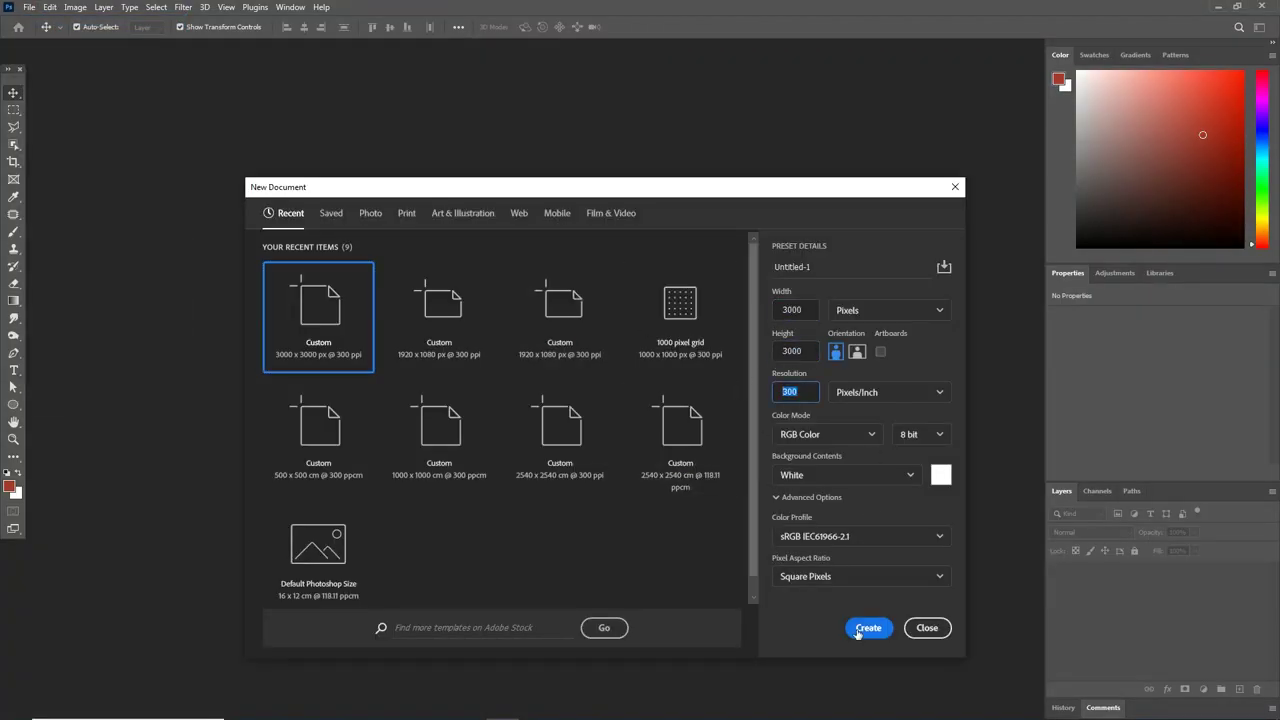
click(862, 628)
drag(525, 230, 540, 60)
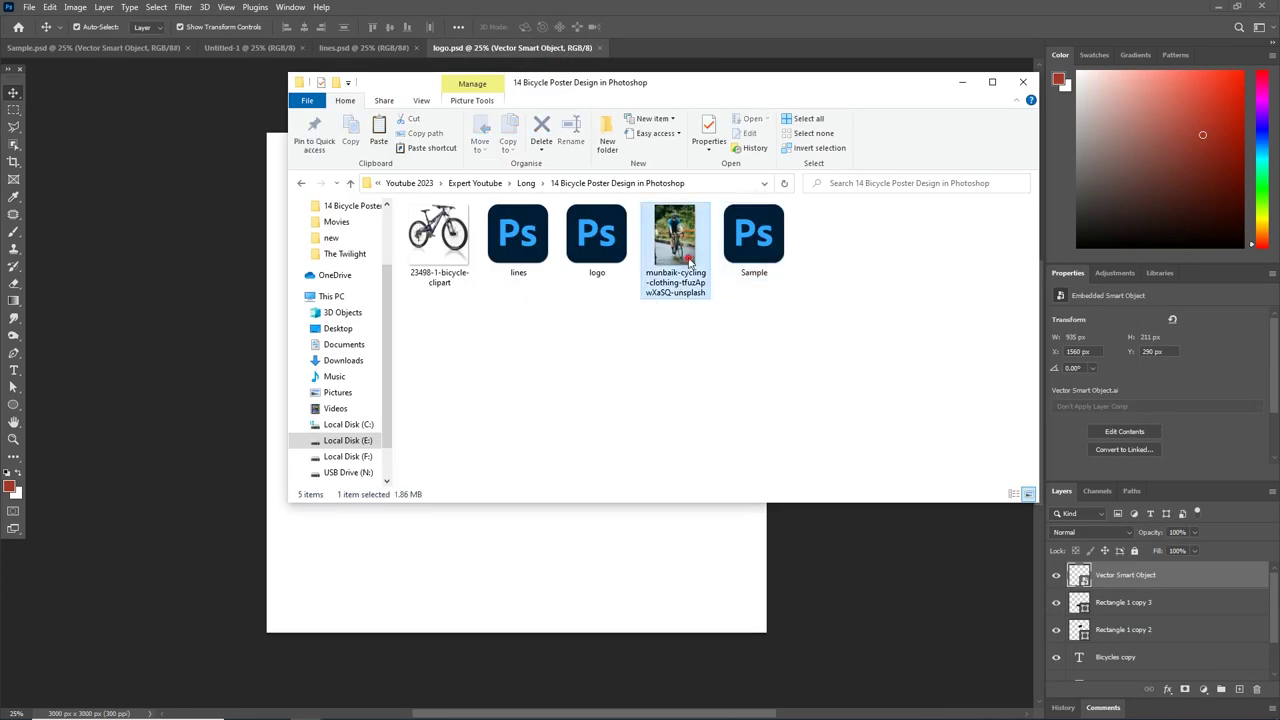
drag(438, 238, 650, 47)
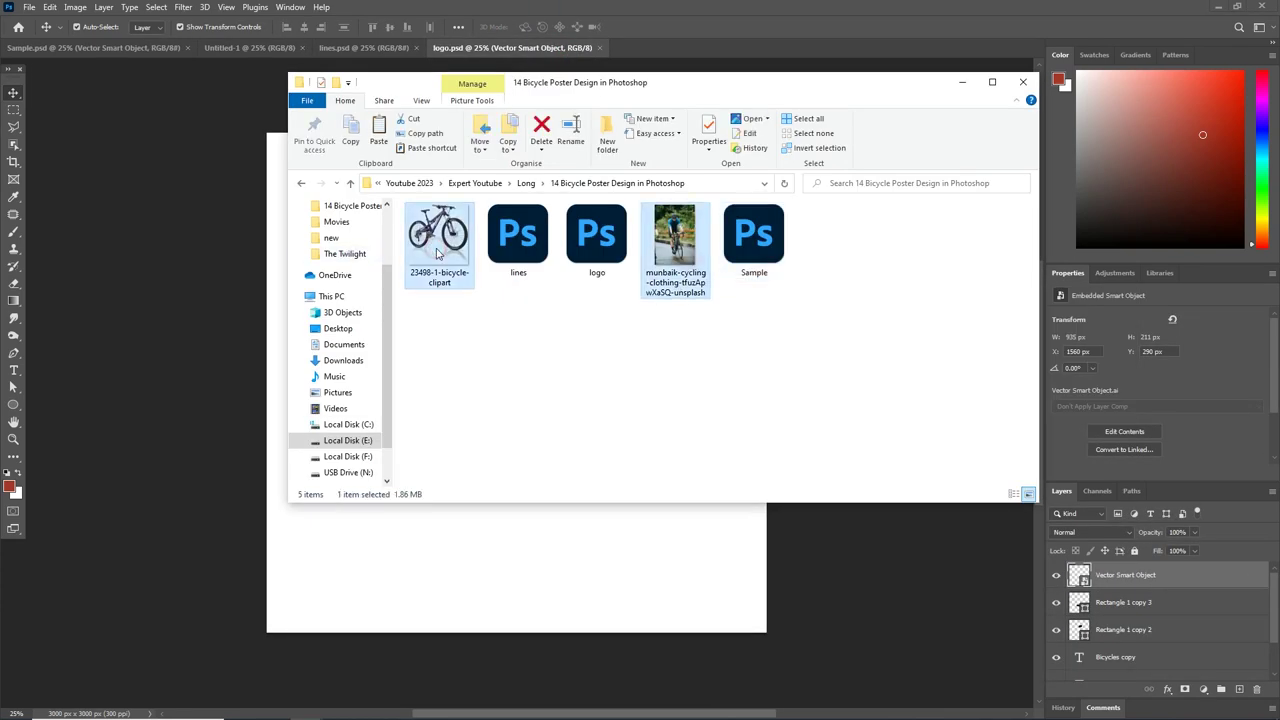
click(670, 48)
click(228, 48)
Save the blank canvas as Bicycle Poster Design.psd.
key(ctrl+s)
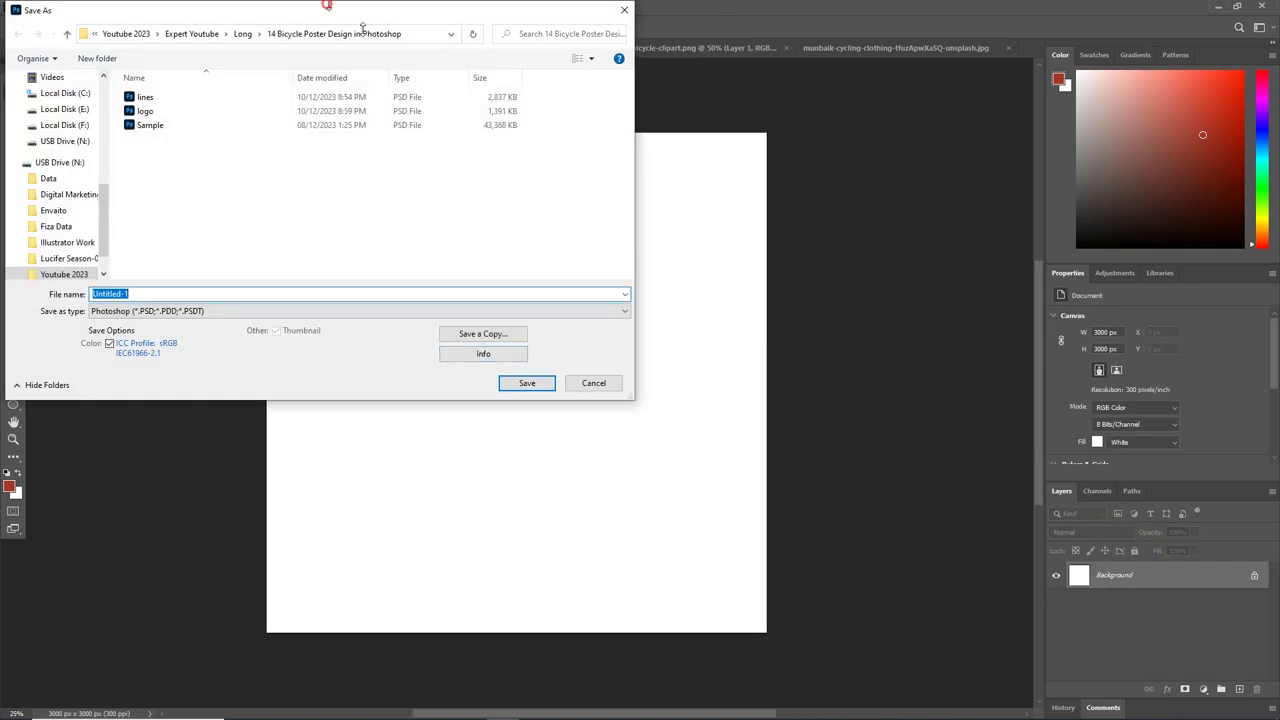
drag(362, 27, 362, 136)
drag(418, 548, 418, 550)
text(Bicycle Poster Design)
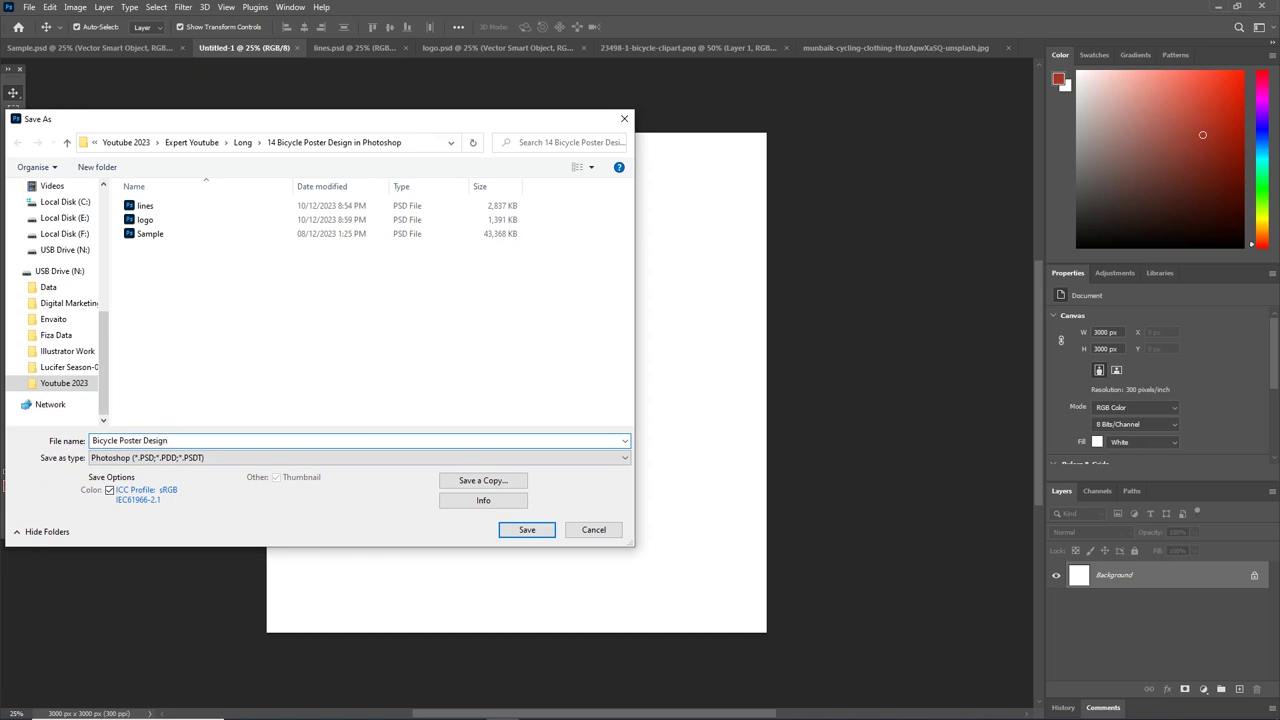
key(Return)
click(403, 48)
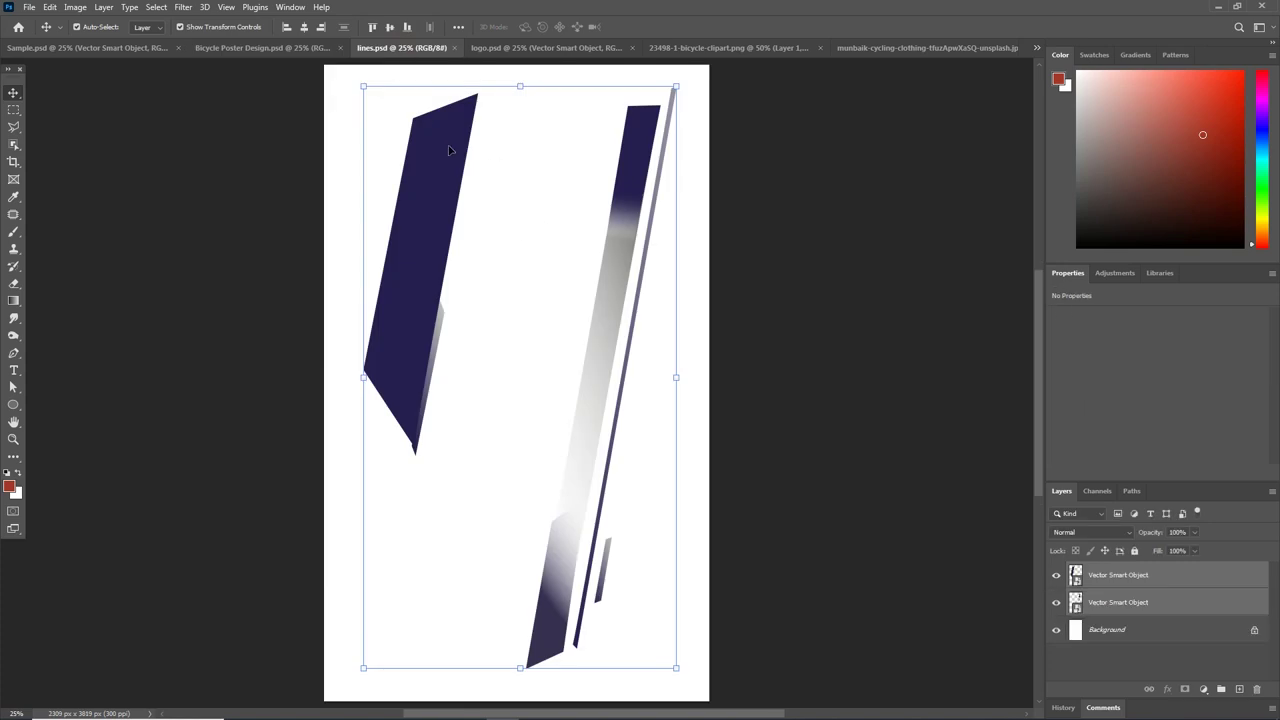
Copy the navy stripe layers from lines.psd into the poster and shift them toward the left edge.
key(ctrl+c)
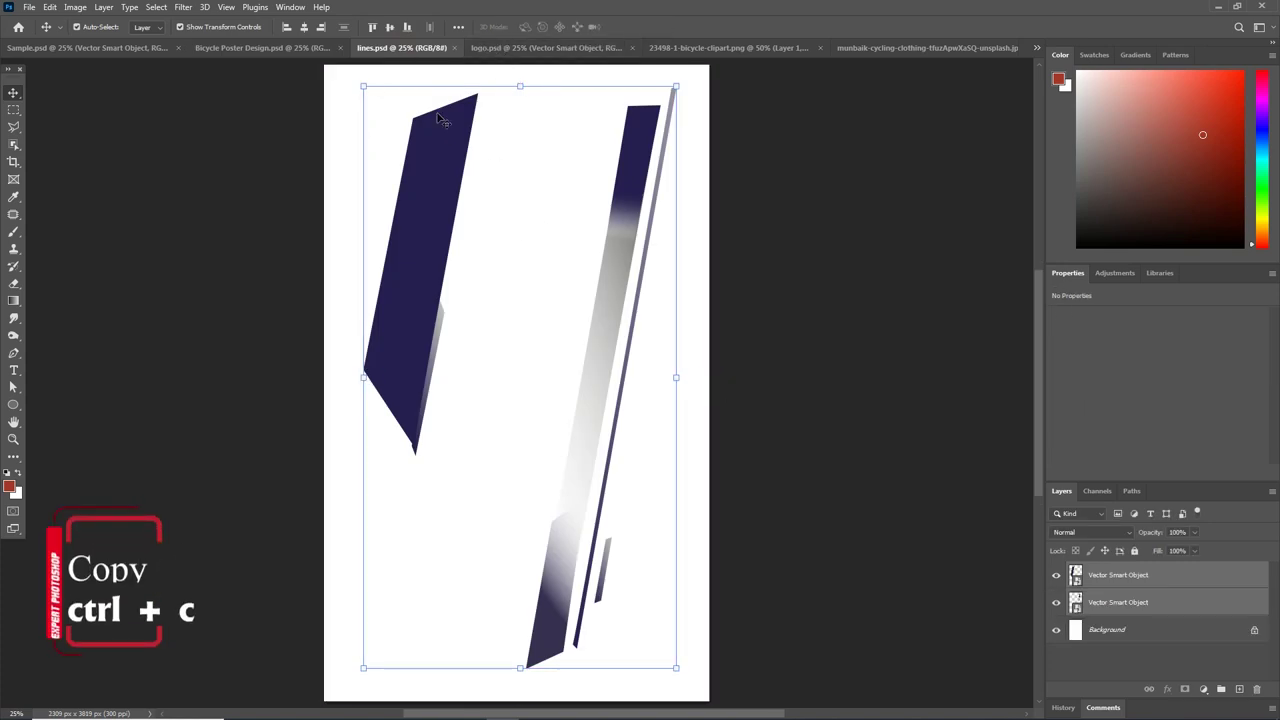
click(262, 48)
key(ctrl+v)
drag(611, 297, 452, 280)
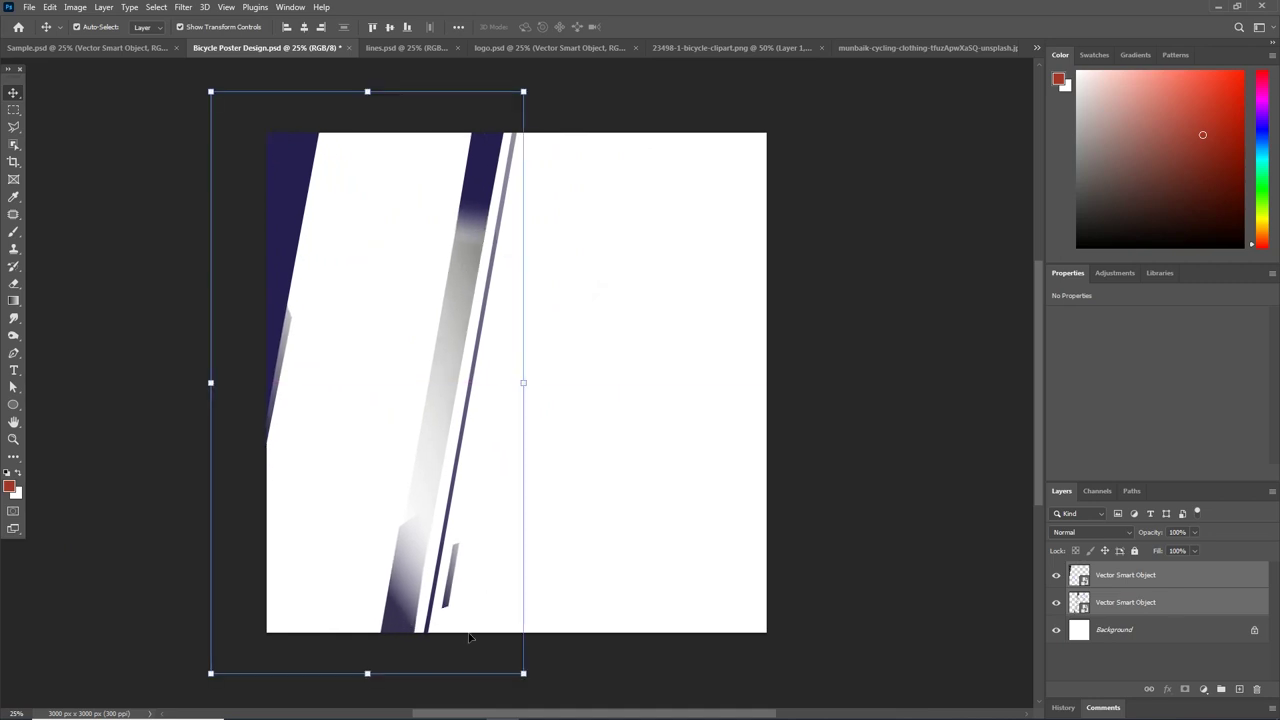
click(590, 398)
Draw a red four-cornered Pen shape over the poster's slanted left strip.
key(p)
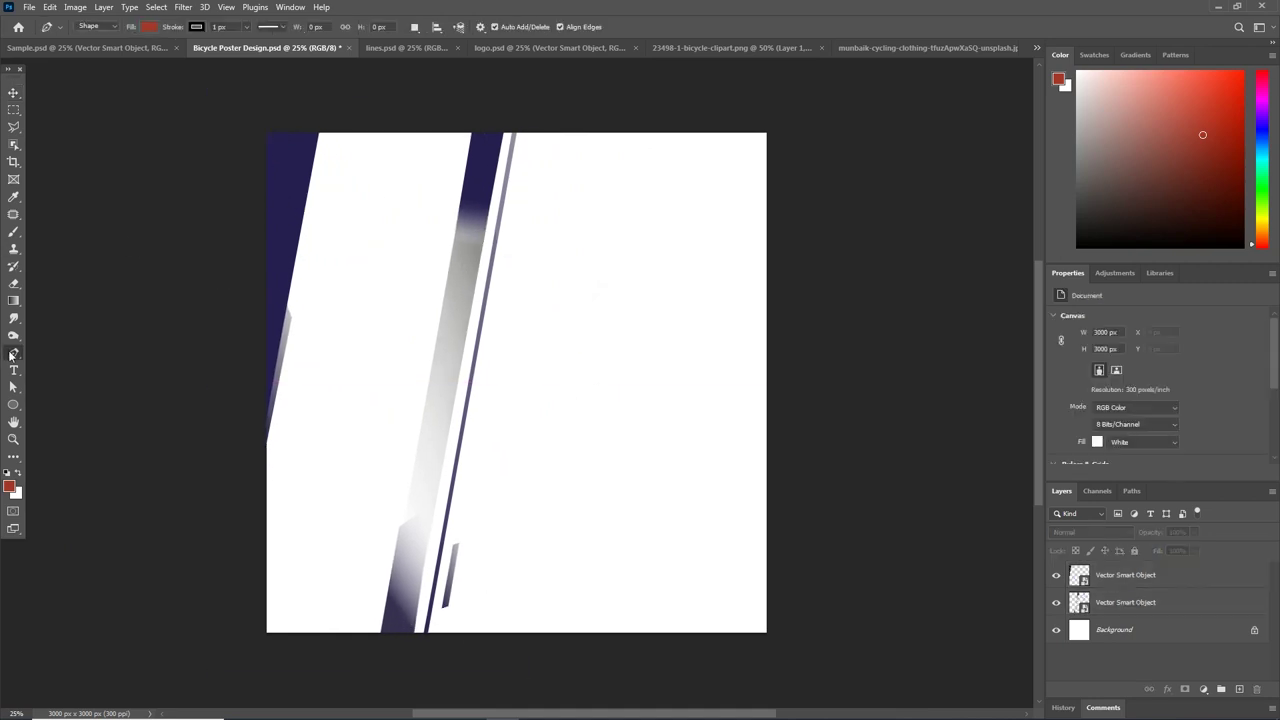
click(318, 133)
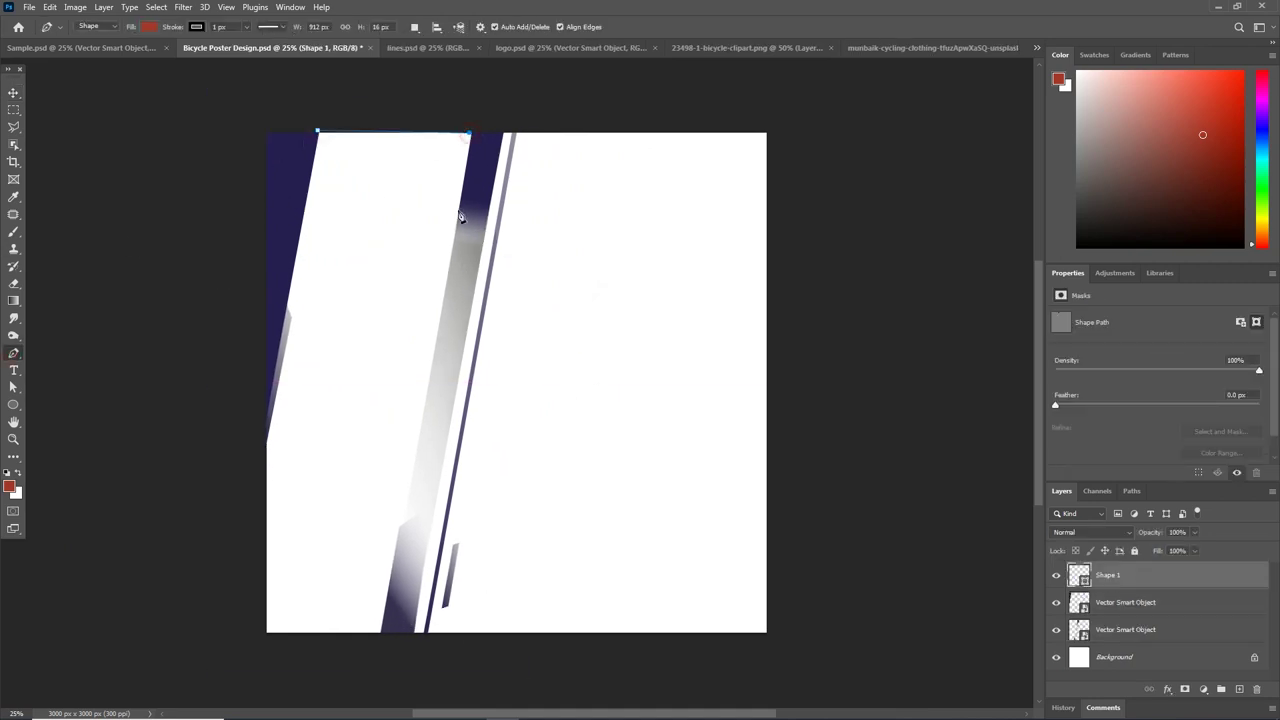
click(469, 632)
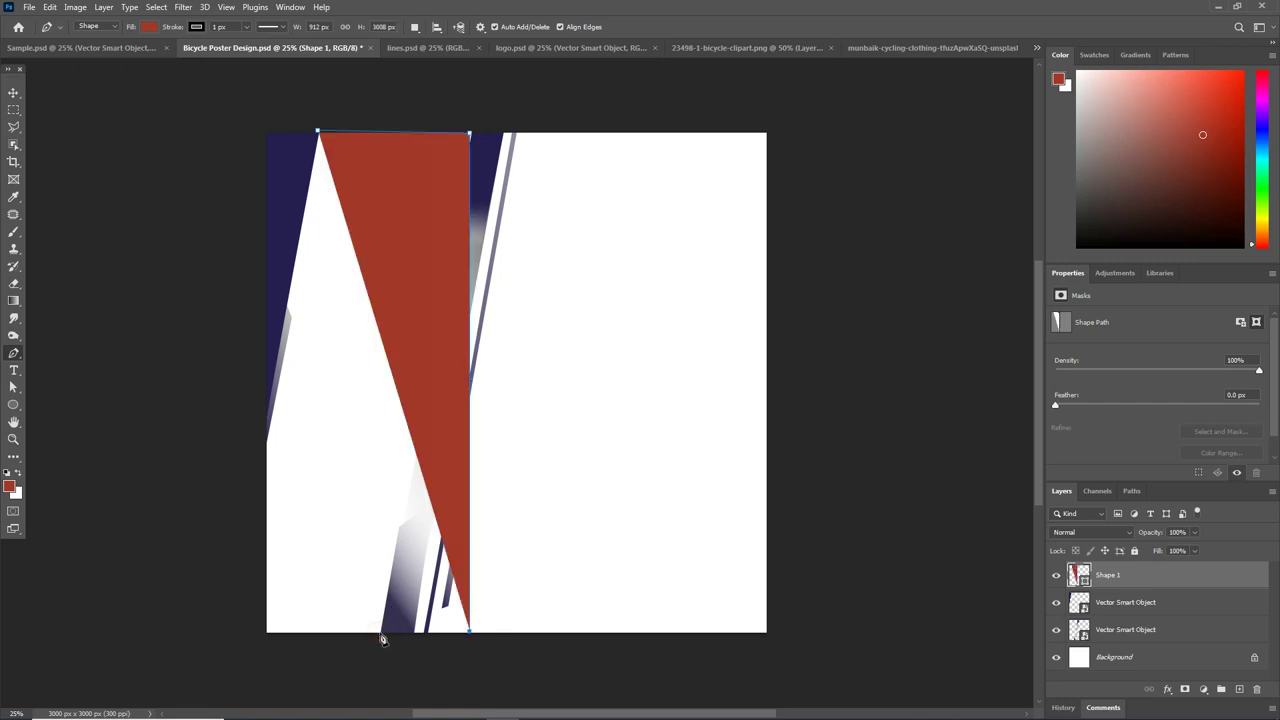
key(ctrl+z)
click(380, 637)
key(ctrl+z)
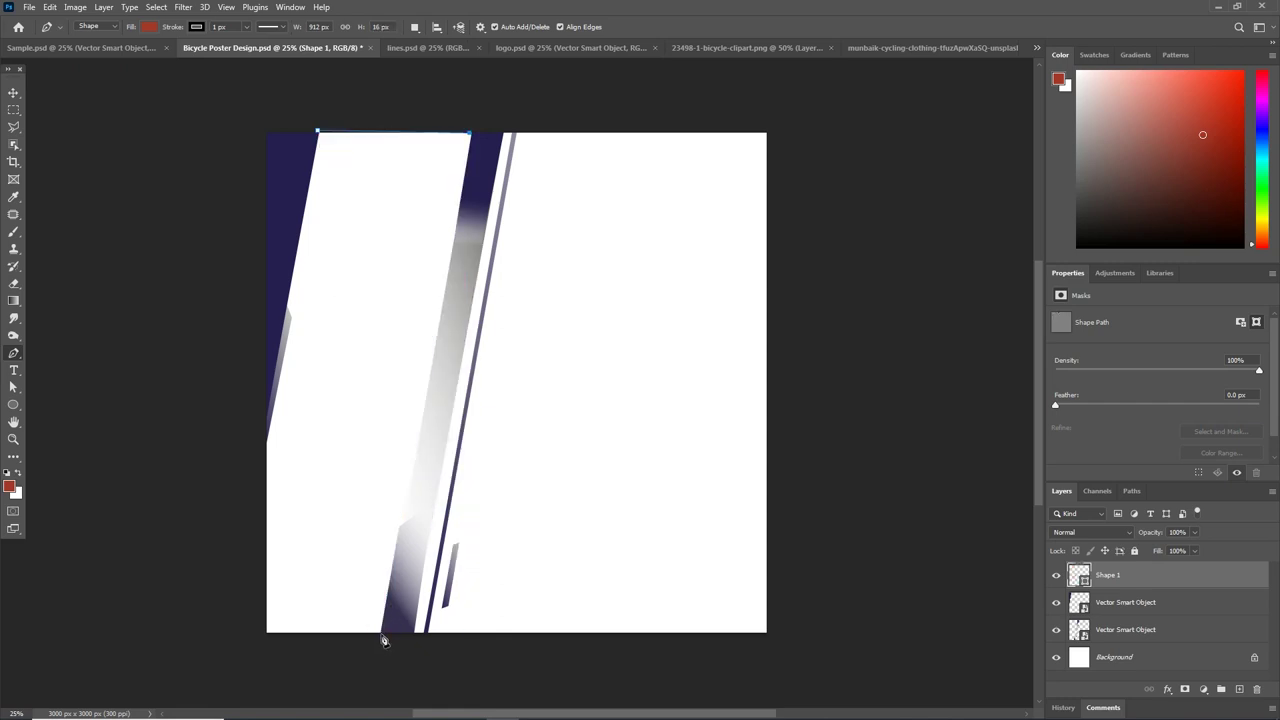
click(379, 633)
click(267, 634)
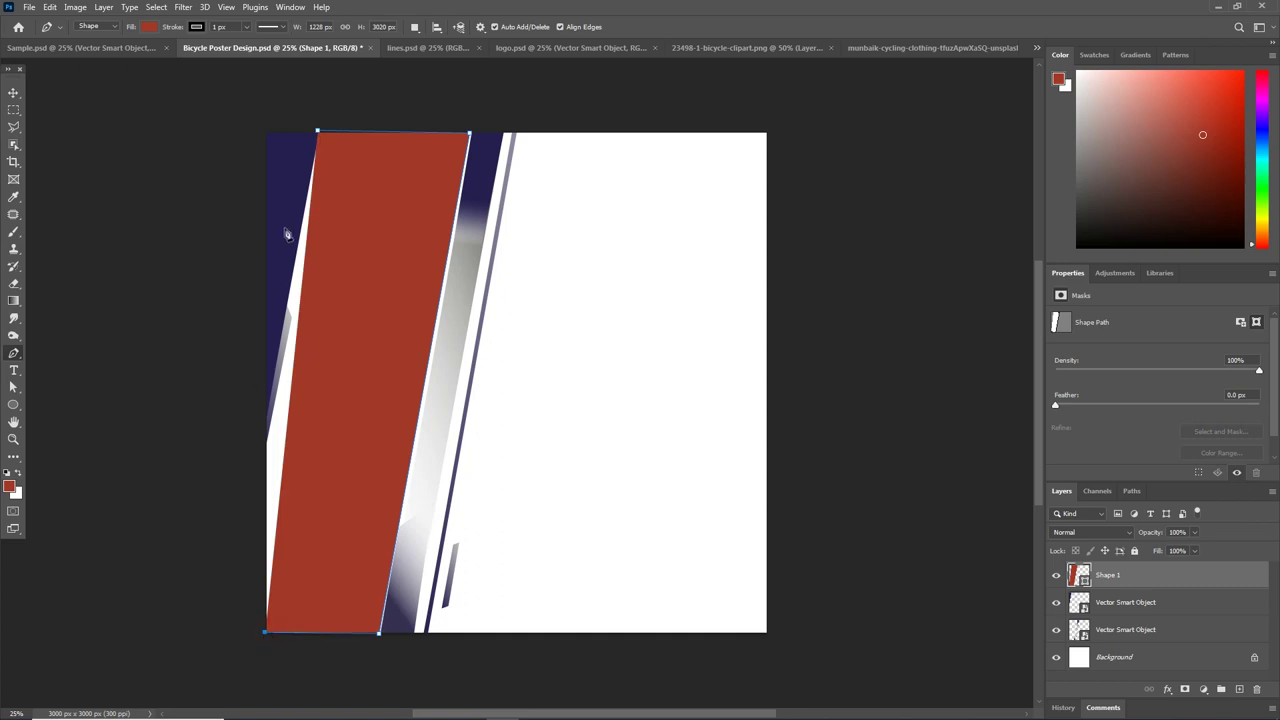
click(263, 444)
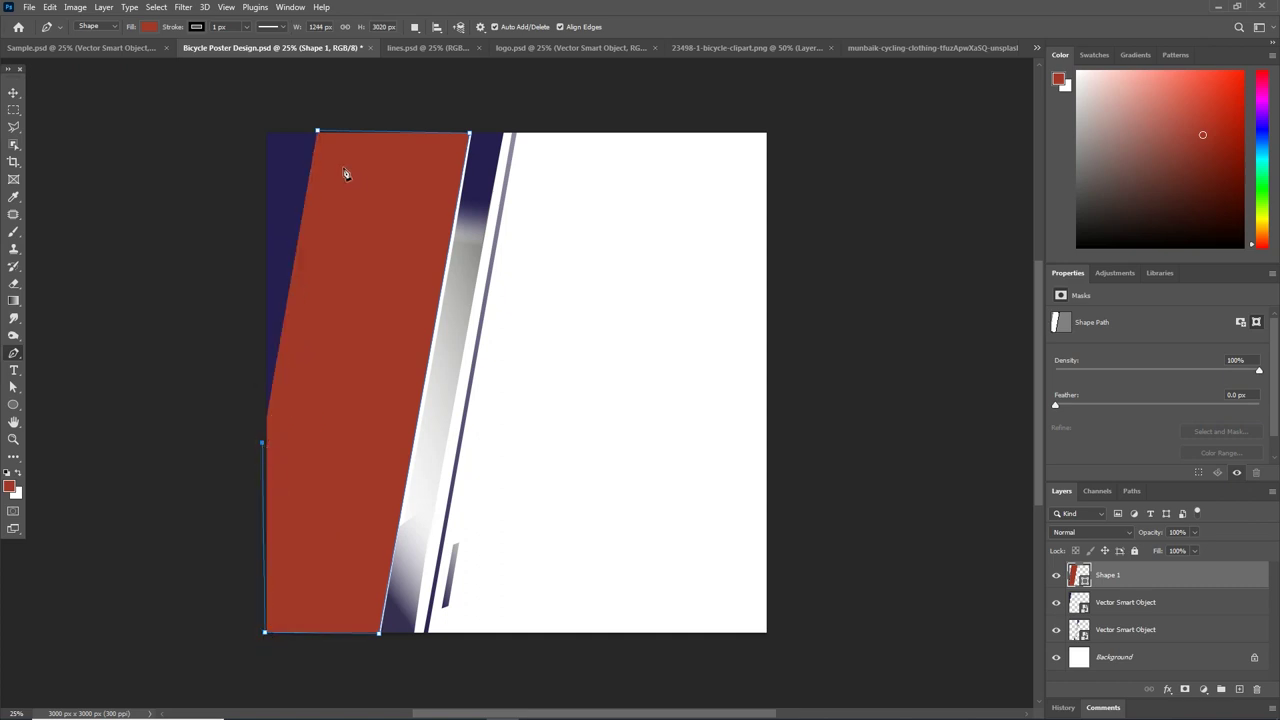
Enlarge the red shape to about 103% so it fully covers the strip.
click(13, 92)
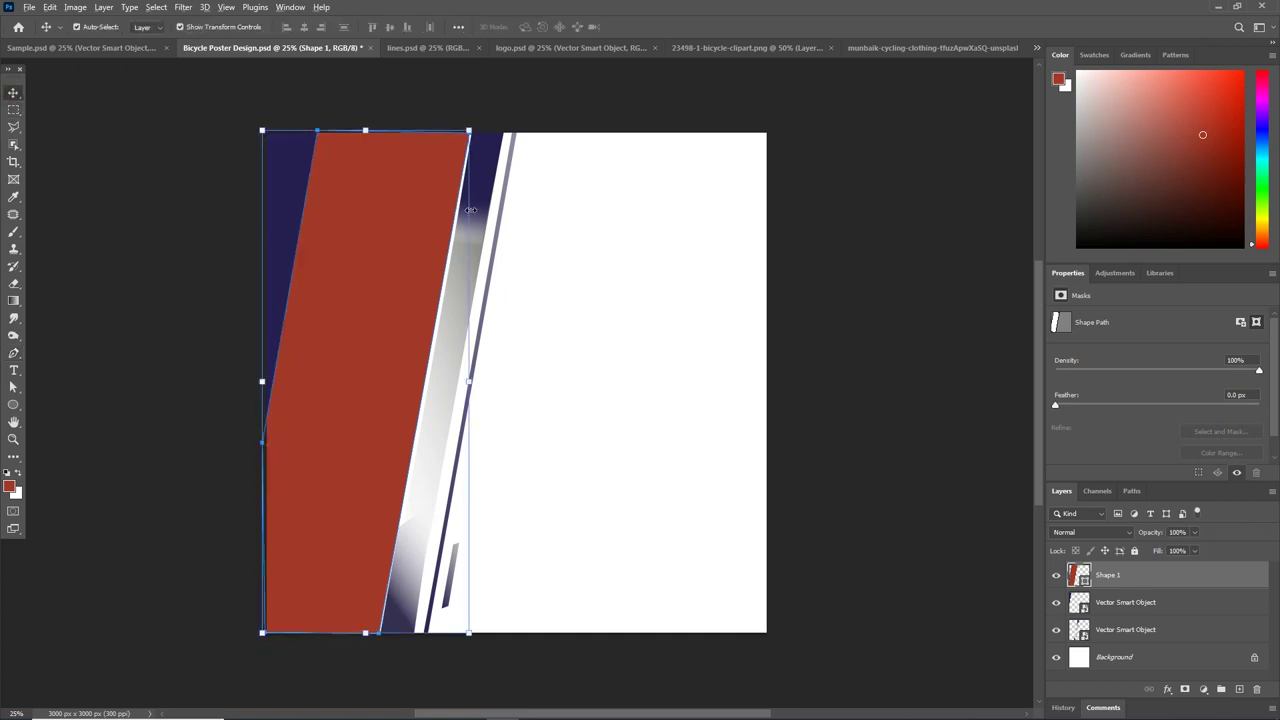
scroll(466, 439, up, 3)
drag(478, 443, 400, 458)
scroll(400, 458, down, 3)
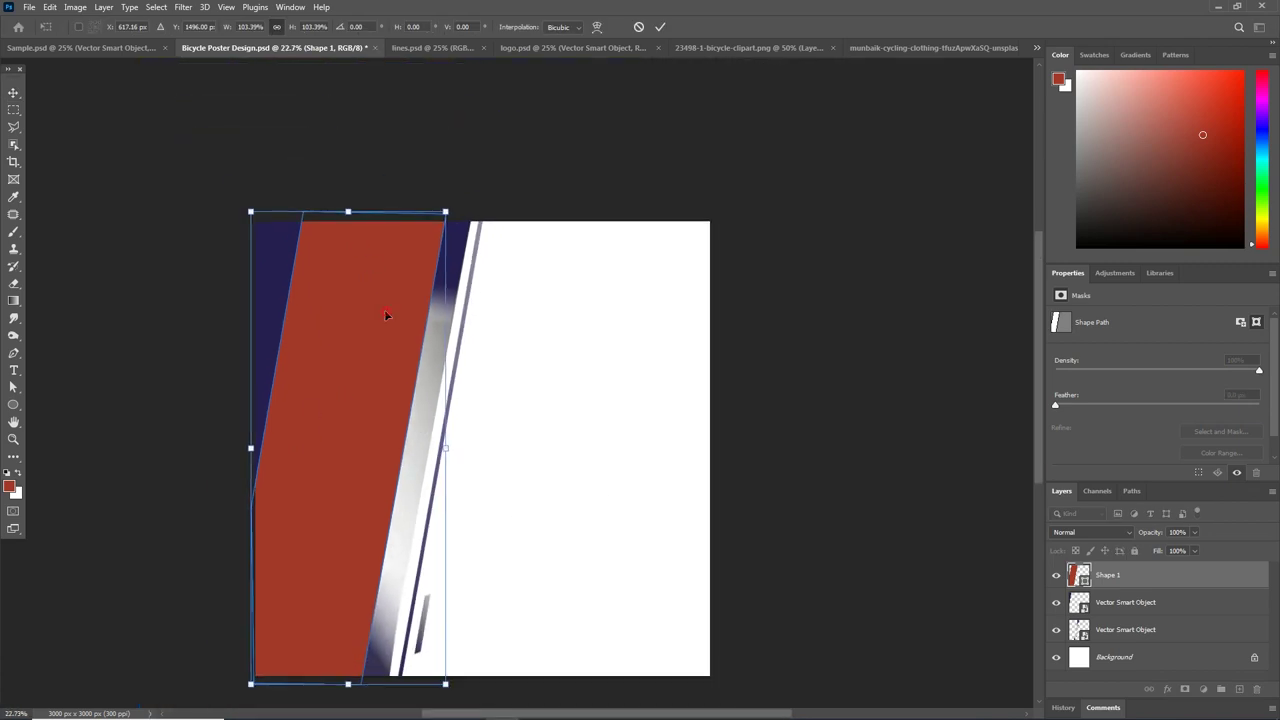
key(Return)
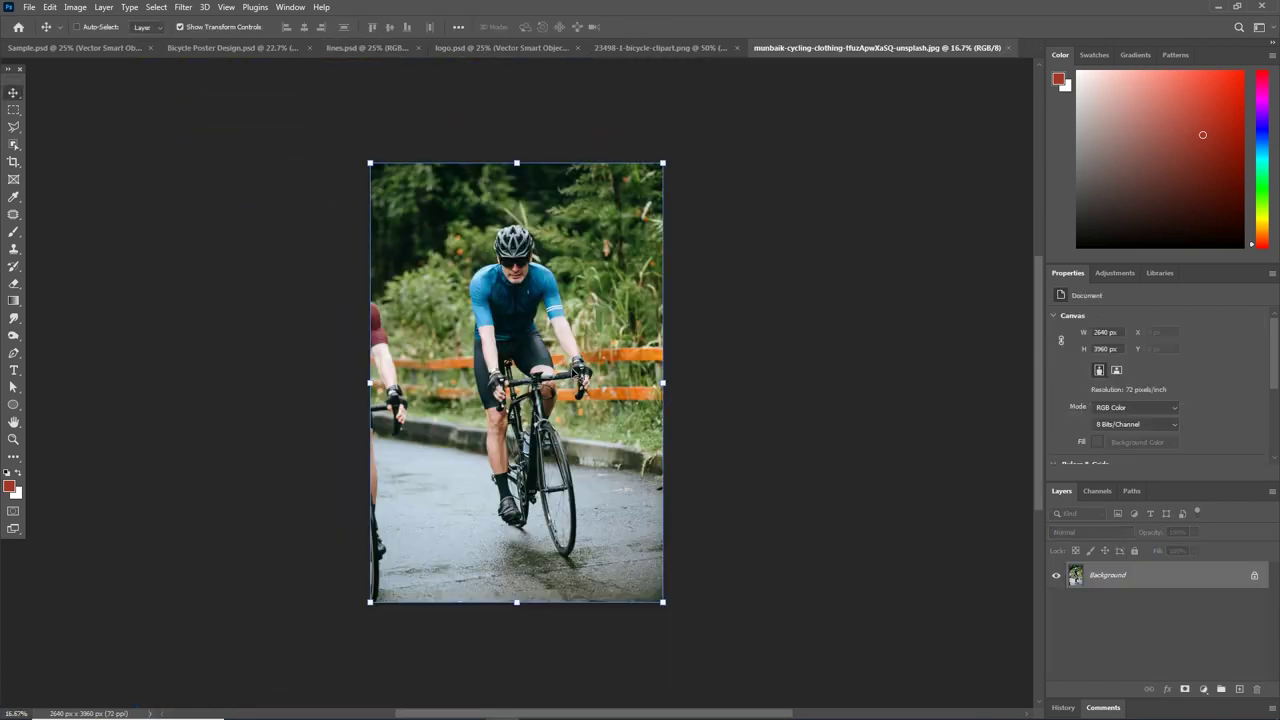
Paste the cyclist photo over the poster's left strip and rotate it about 8.8° to match the slant.
key(ctrl+c)
click(253, 50)
key(ctrl+v)
drag(570, 302, 456, 315)
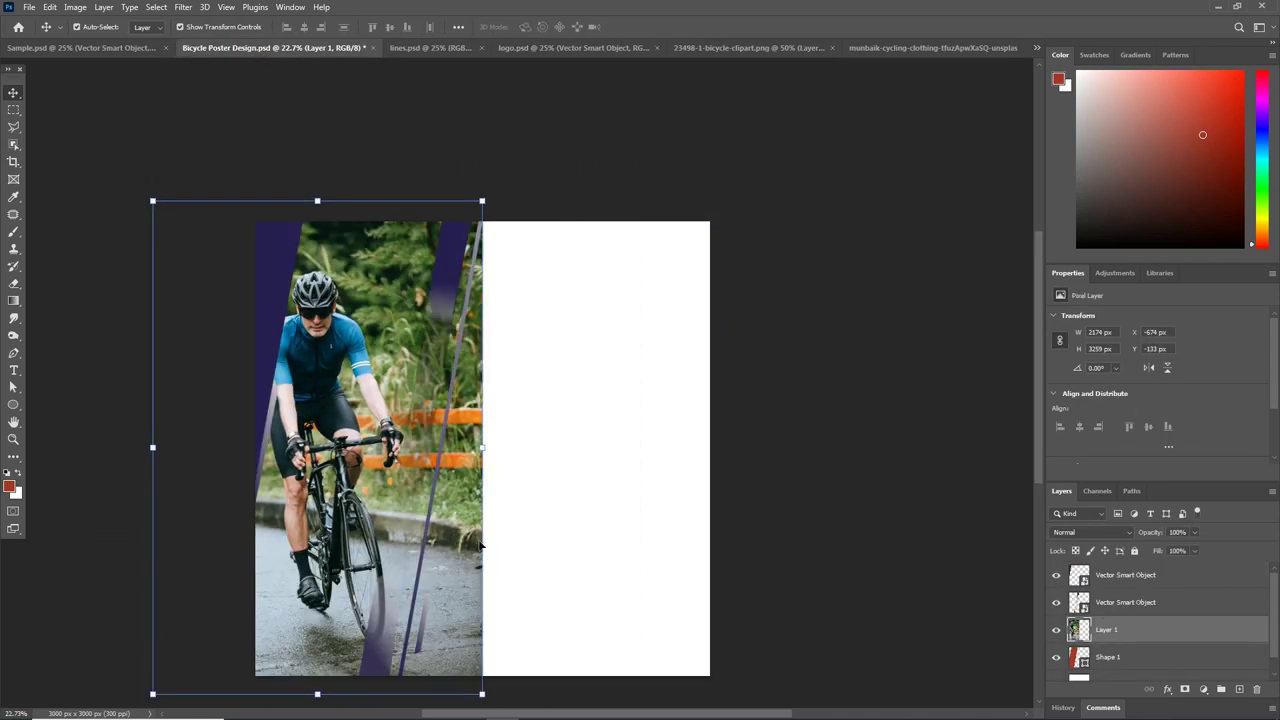
drag(316, 192, 358, 204)
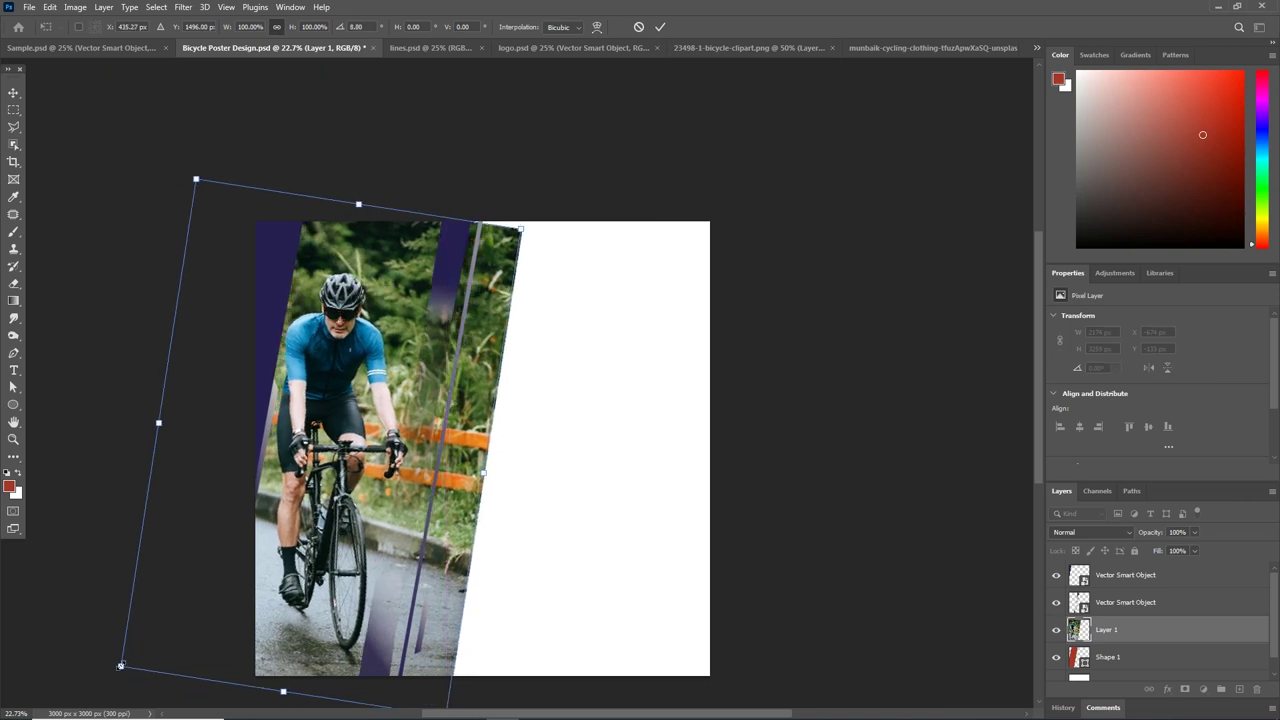
key(Return)
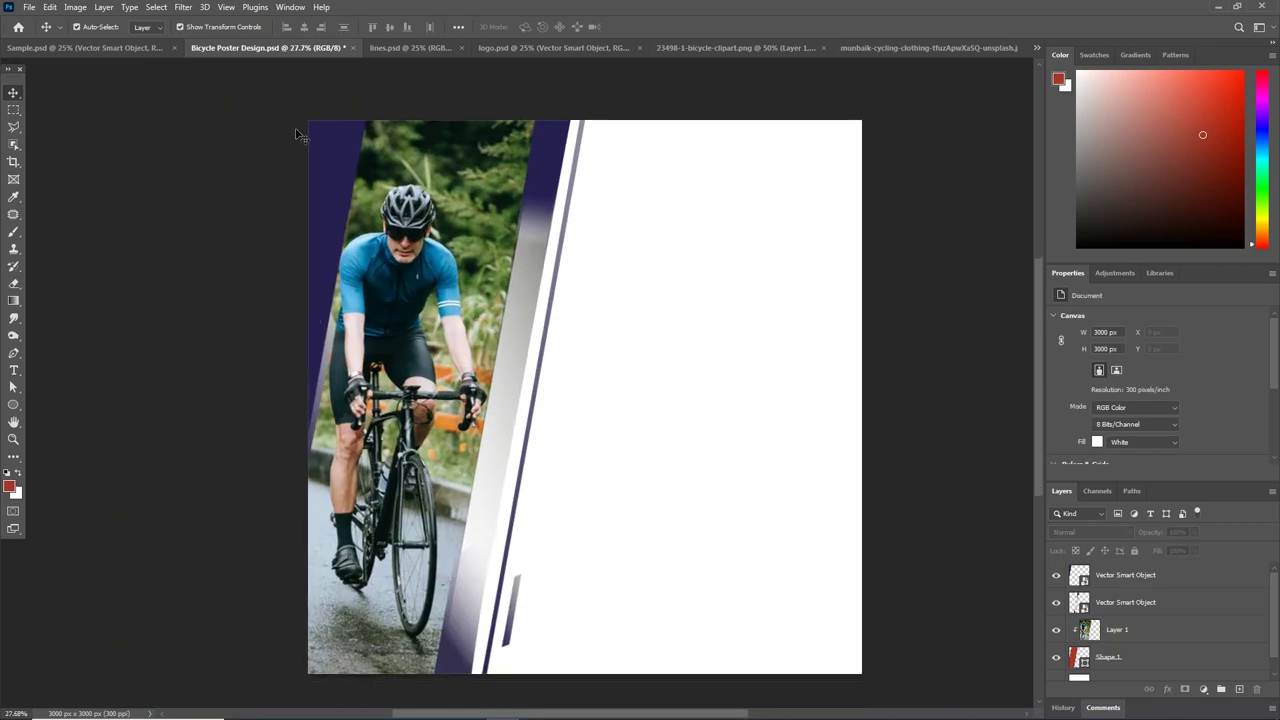
Copy the whole bicycle clipart into the poster and place it in the lower right.
click(716, 48)
key(ctrl+a)
key(ctrl+c)
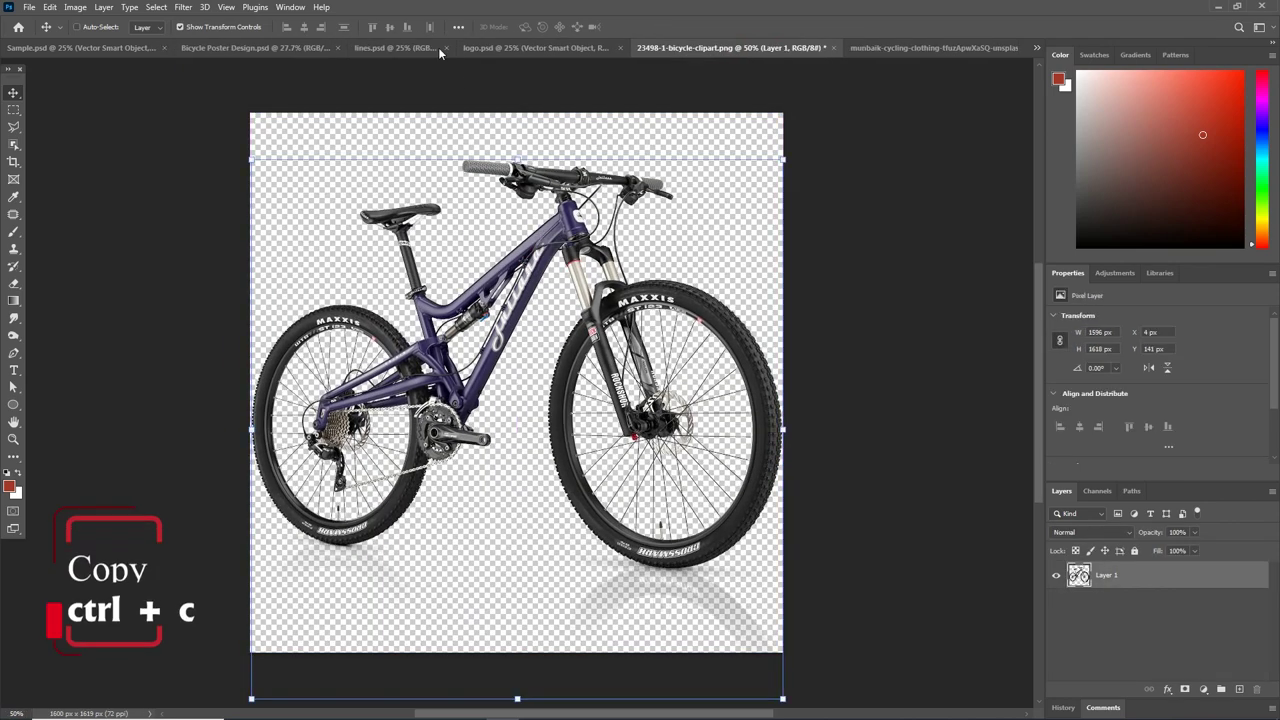
click(270, 48)
key(ctrl+v)
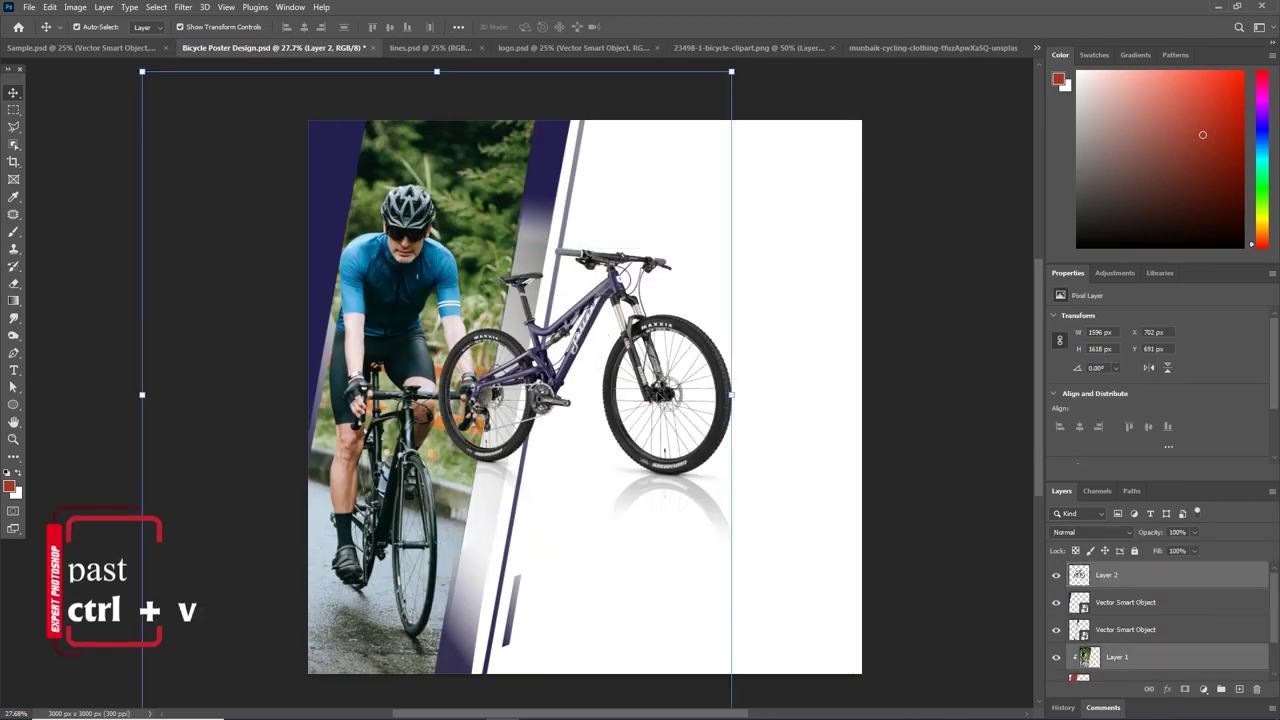
mouse_move(710, 362)
mouse_down()
mouse_move(795, 445)
mouse_move(837, 457)
mouse_up()
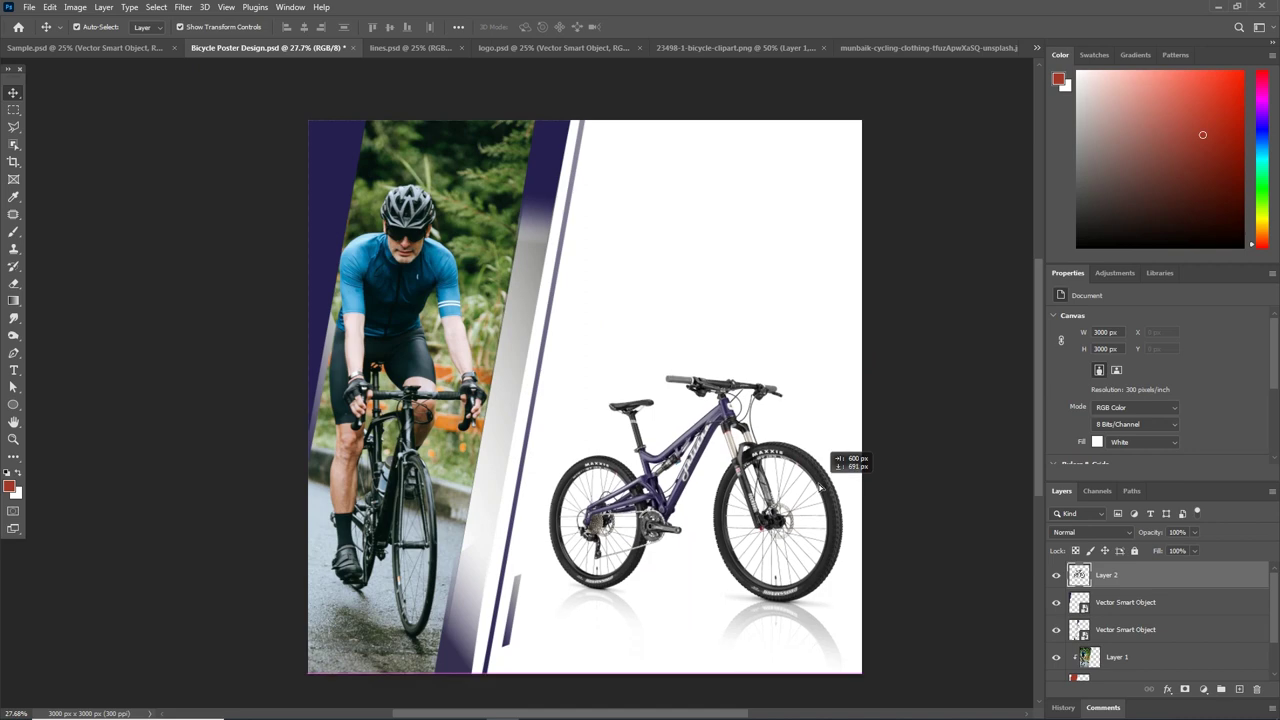
click(553, 48)
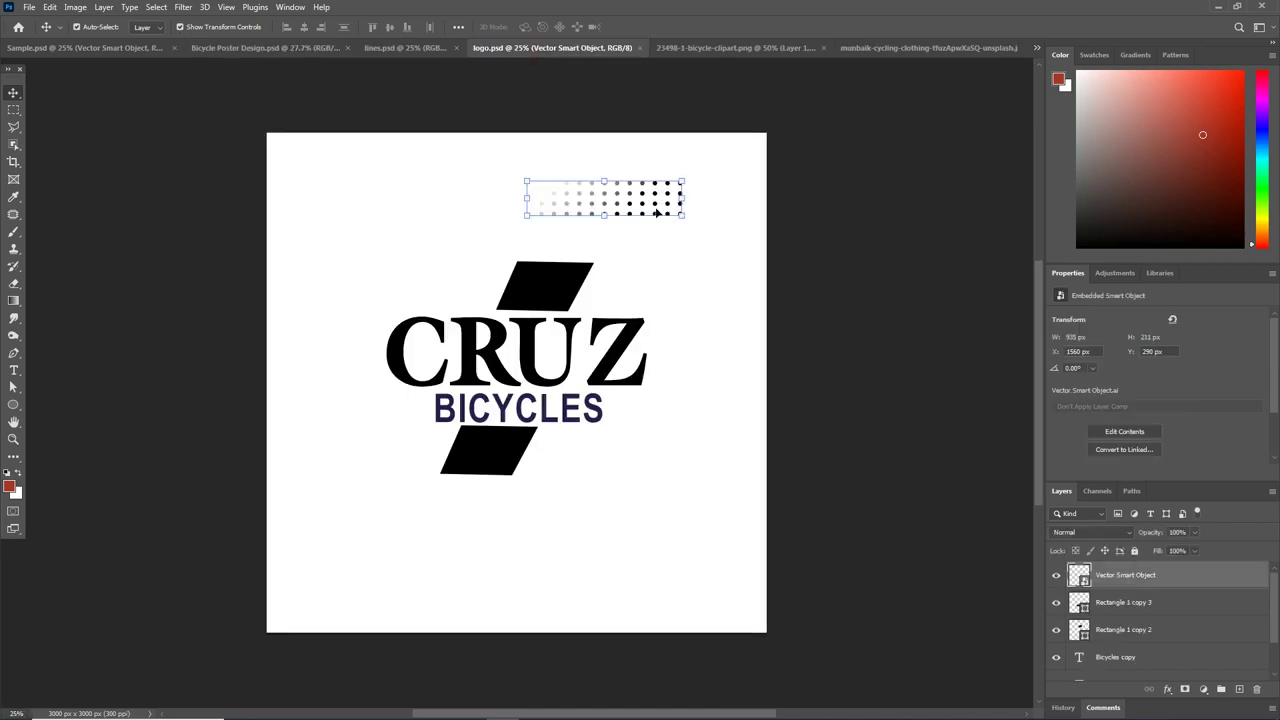
Group the CRUZ BICYCLES logo layers and drag the group into the poster.
click(545, 300)
drag(337, 271, 645, 472)
key(ctrl+g)
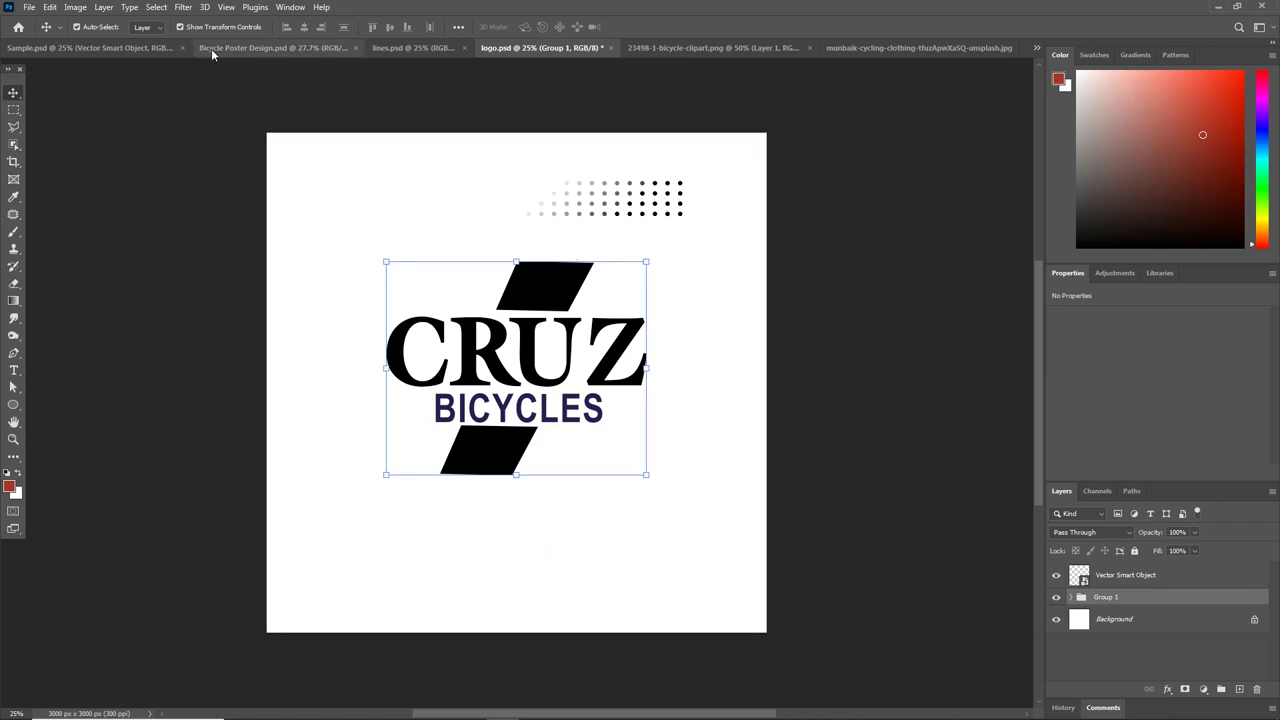
click(275, 48)
mouse_move(437, 323)
mouse_down()
mouse_move(548, 381)
mouse_move(674, 279)
mouse_up()
Scale the logo down and place it near the top of the white right half.
drag(763, 212, 740, 215)
drag(815, 282, 746, 251)
drag(700, 210, 746, 229)
key(Return)
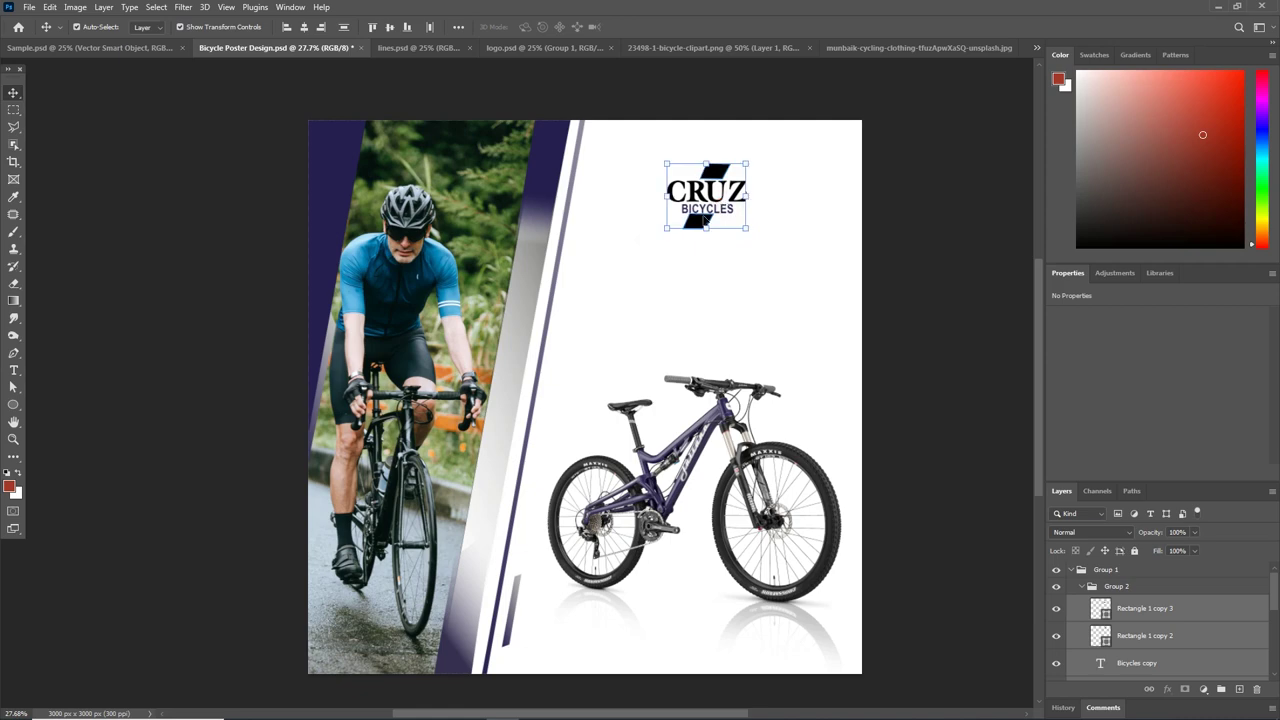
key(Return)
key(t)
click(607, 286)
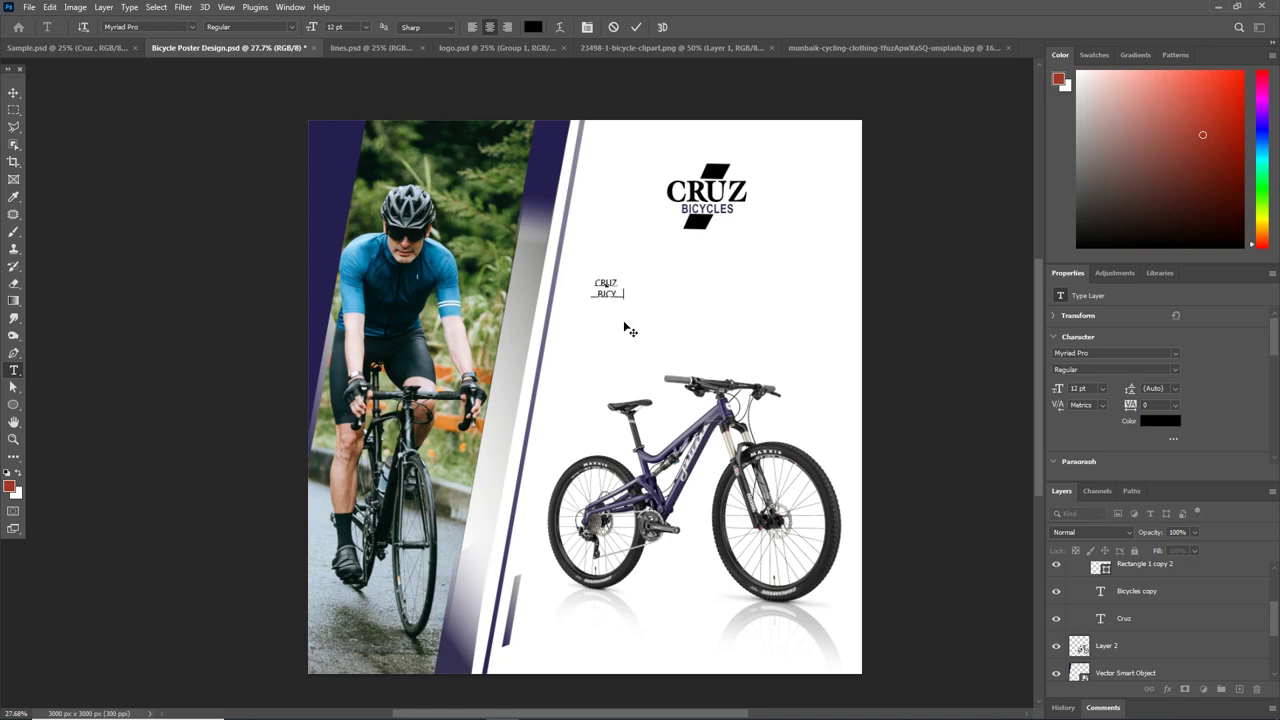
Enlarge the two-line CRUZ BICYCLE heading to about 62.85 pt, between the logo and bike.
scroll(608, 320, up, 2)
scroll(608, 320, up, 3)
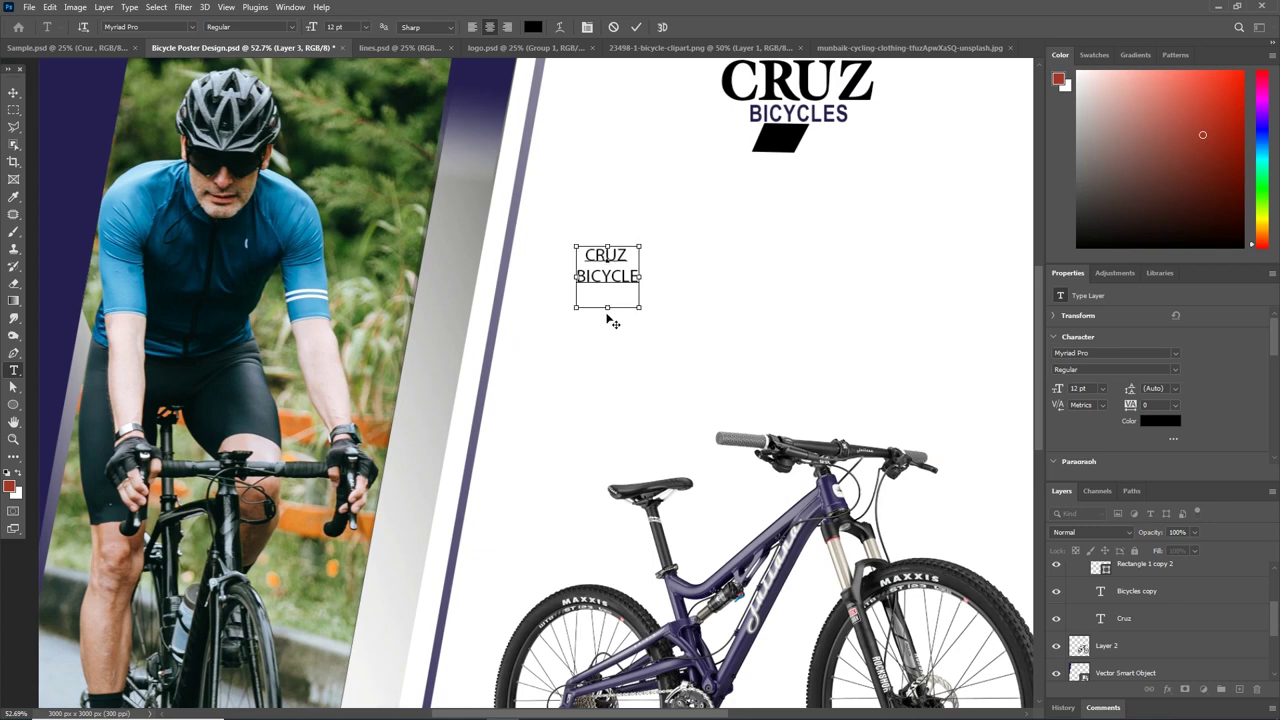
scroll(620, 328, down, 2)
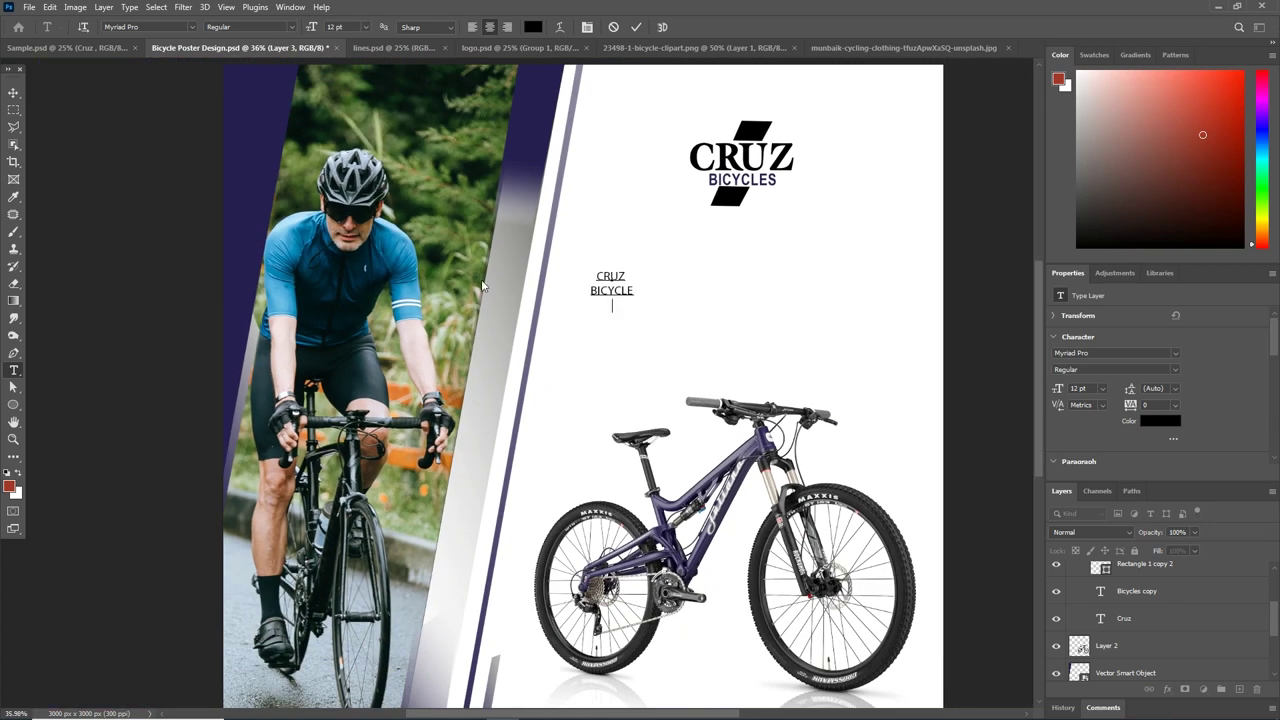
click(14, 93)
key(ctrl+t)
drag(633, 297, 813, 400)
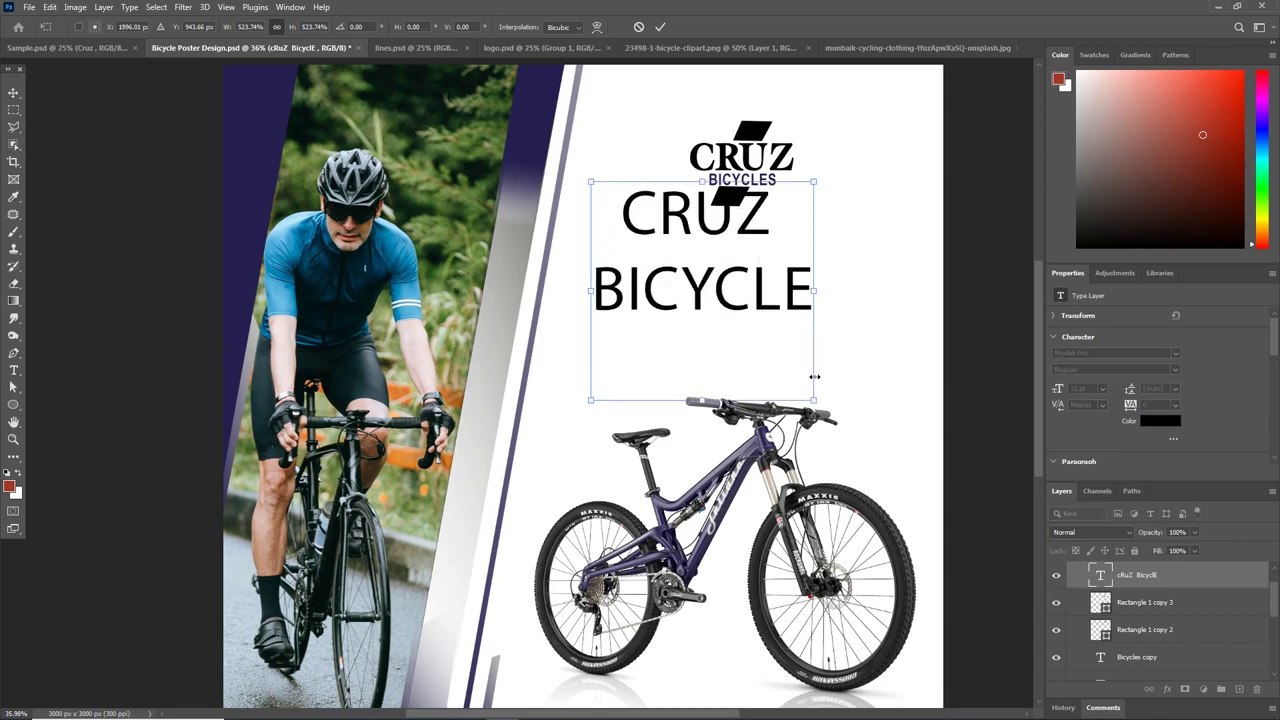
key(Return)
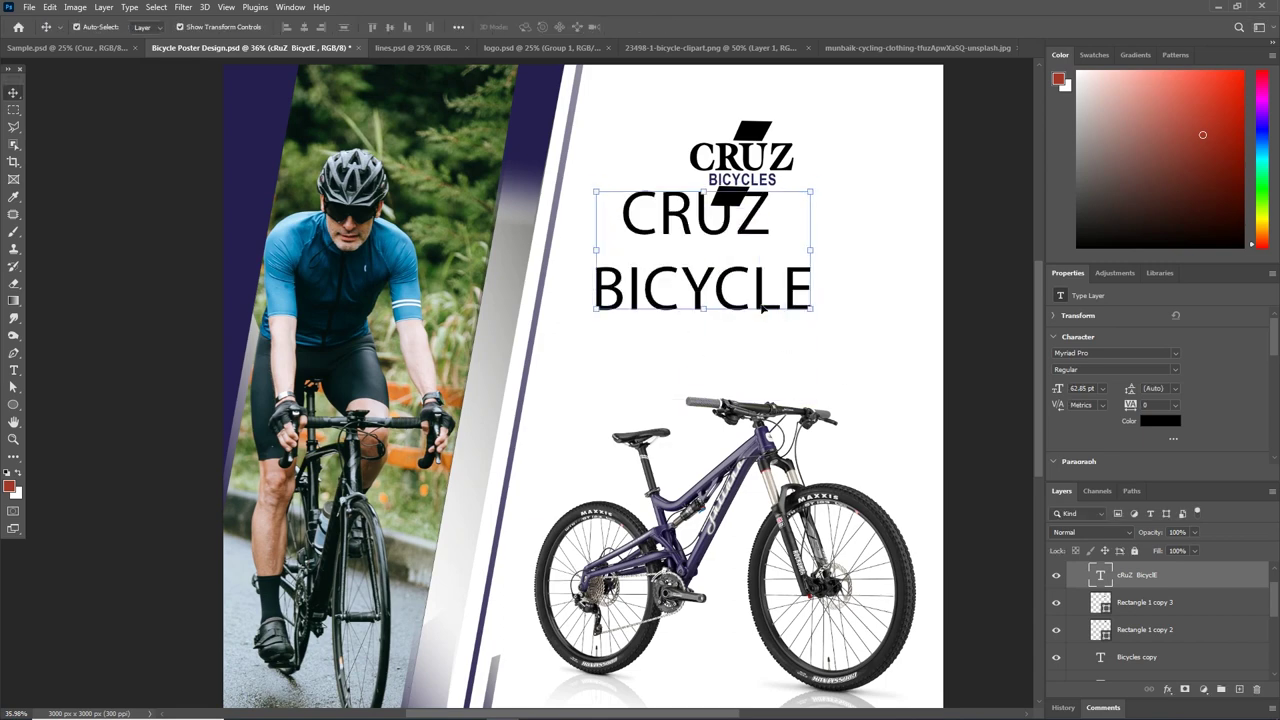
double_click(766, 309)
click(14, 93)
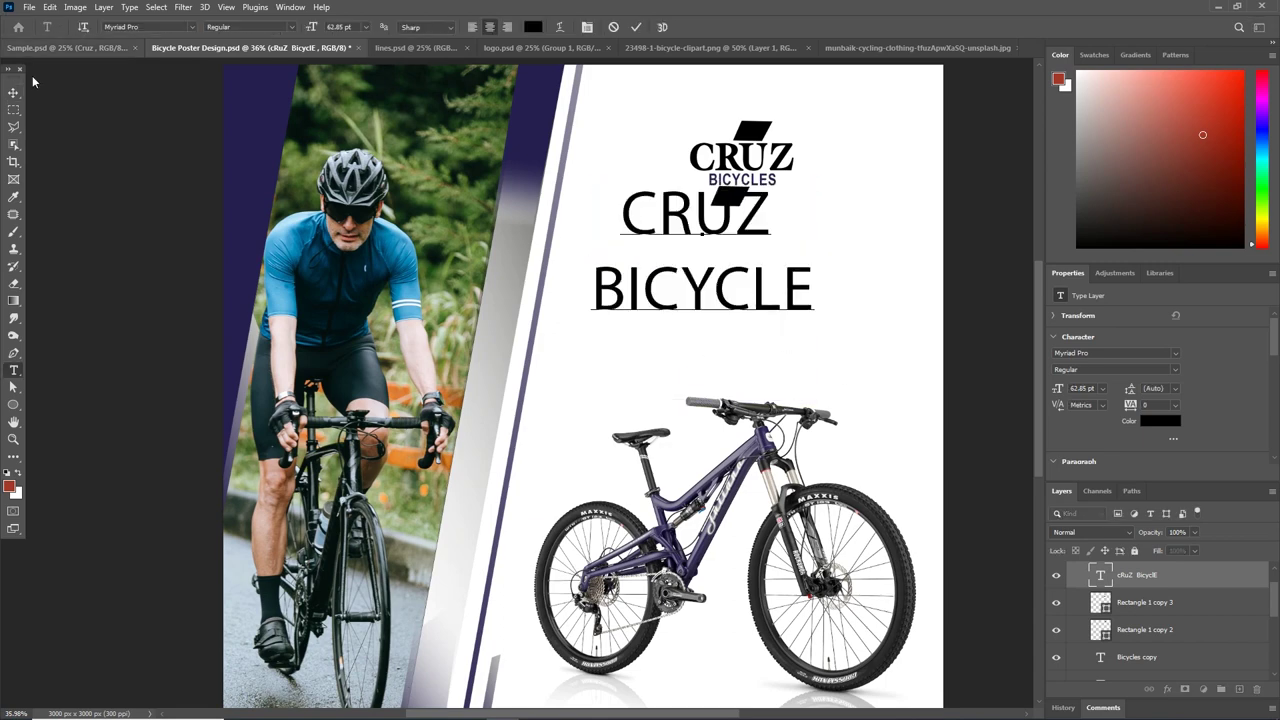
key(ctrl+0)
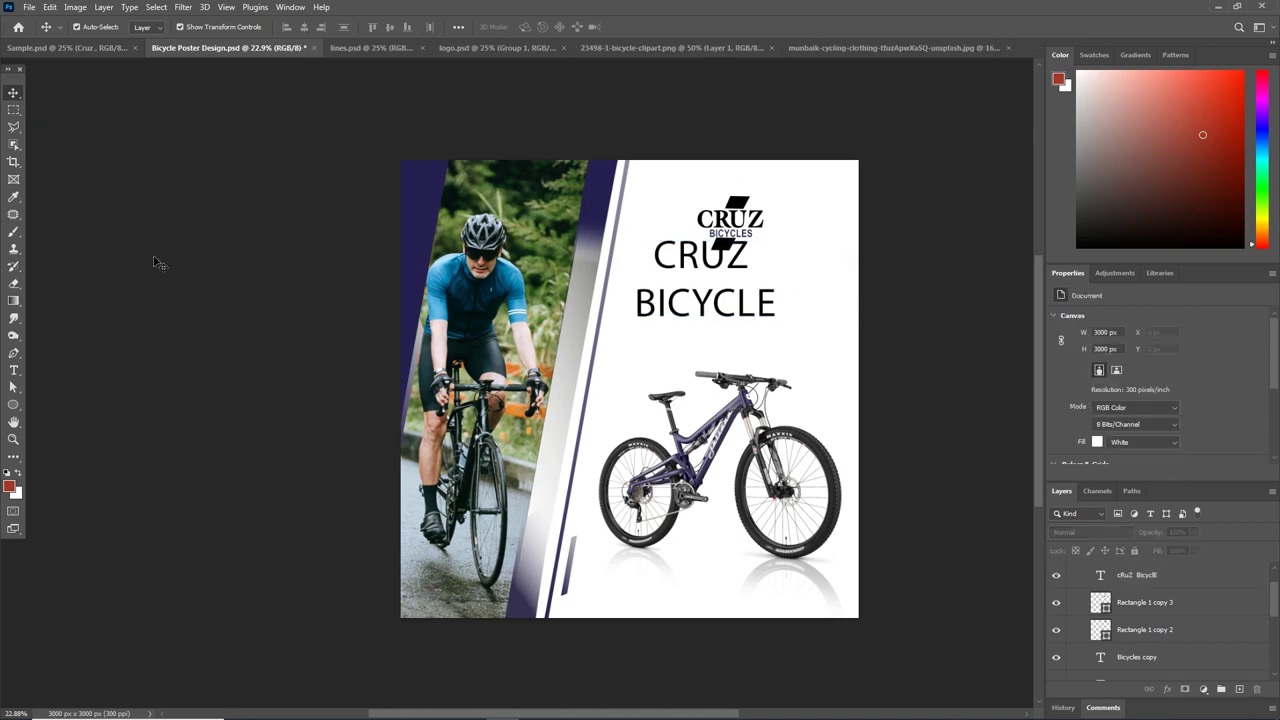
drag(724, 279, 752, 306)
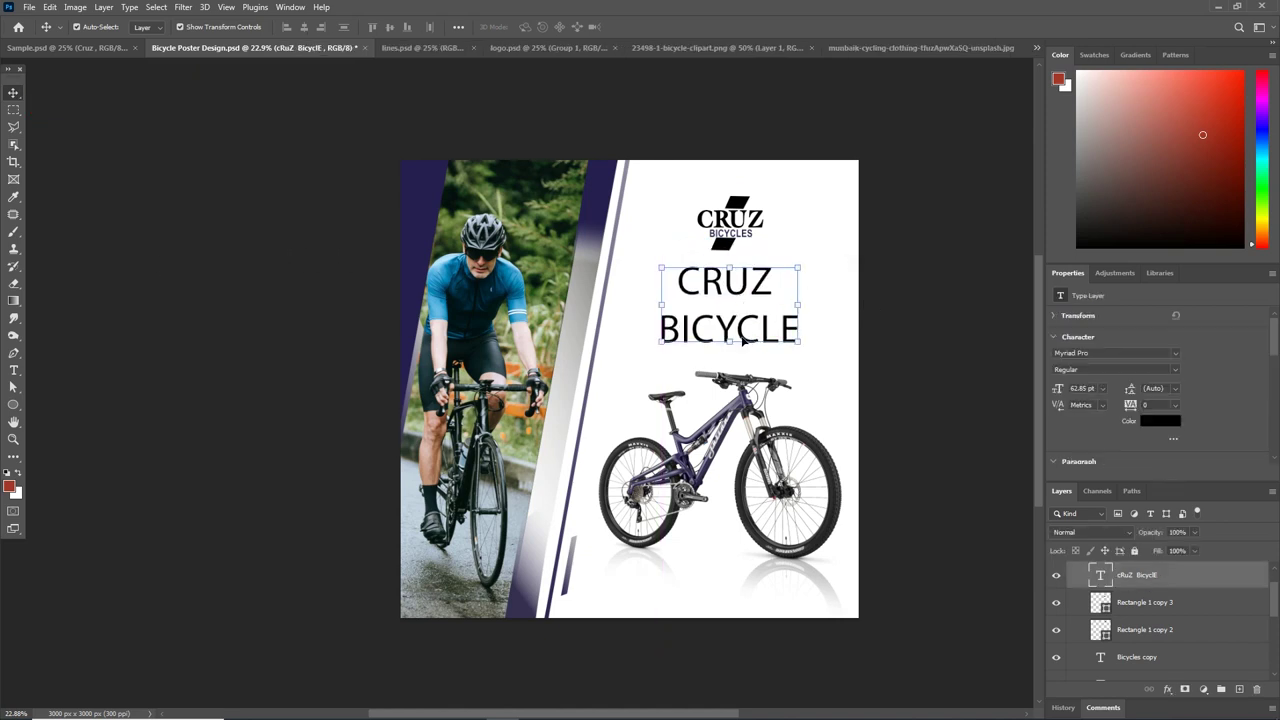
Set the CRUZ BICYCLE heading font to AcanthusBlackSSK.
double_click(741, 338)
click(1115, 353)
click(1120, 400)
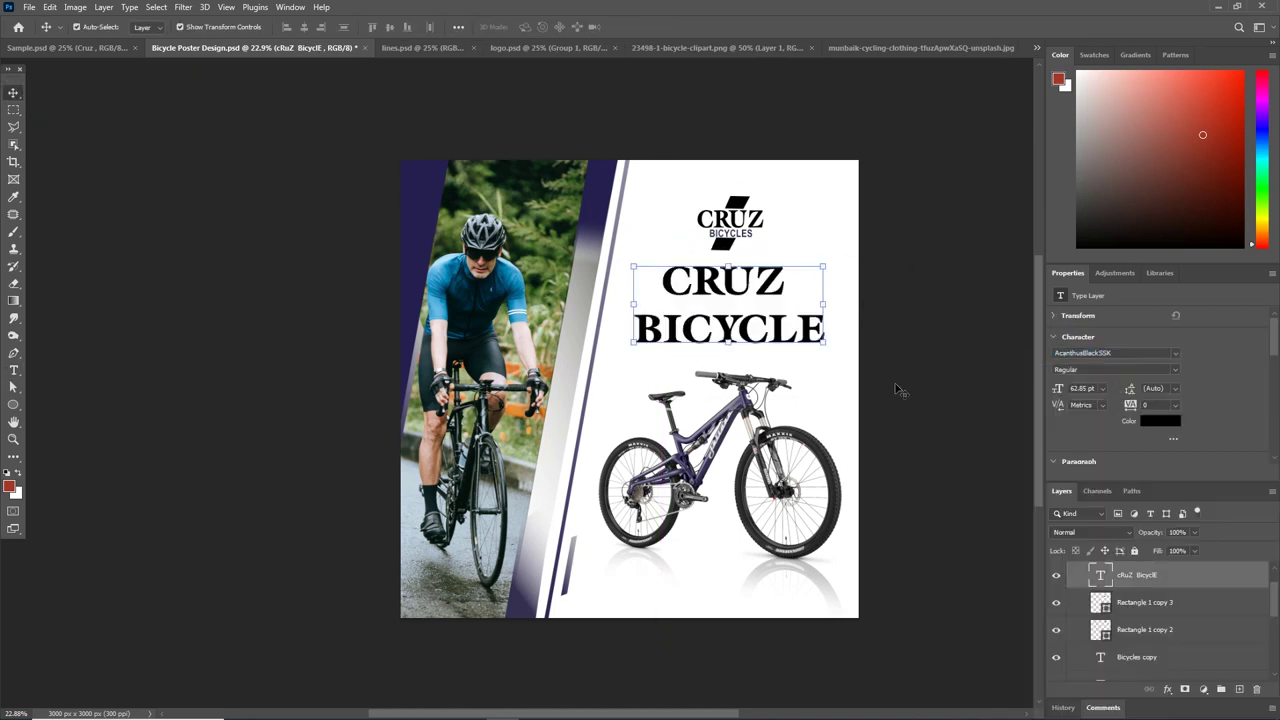
Split the heading into separate CRUZ and BICYCLE text layers, one below the other.
double_click(741, 335)
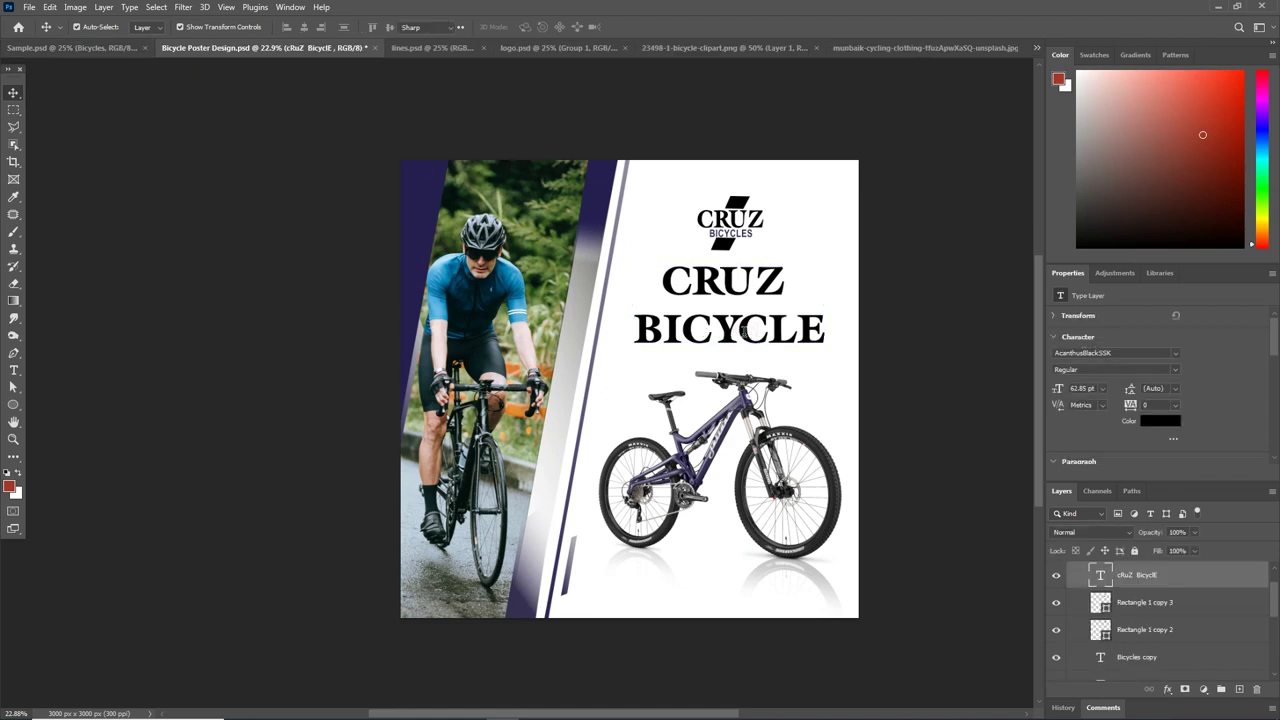
double_click(741, 332)
key(ctrl+x)
click(14, 92)
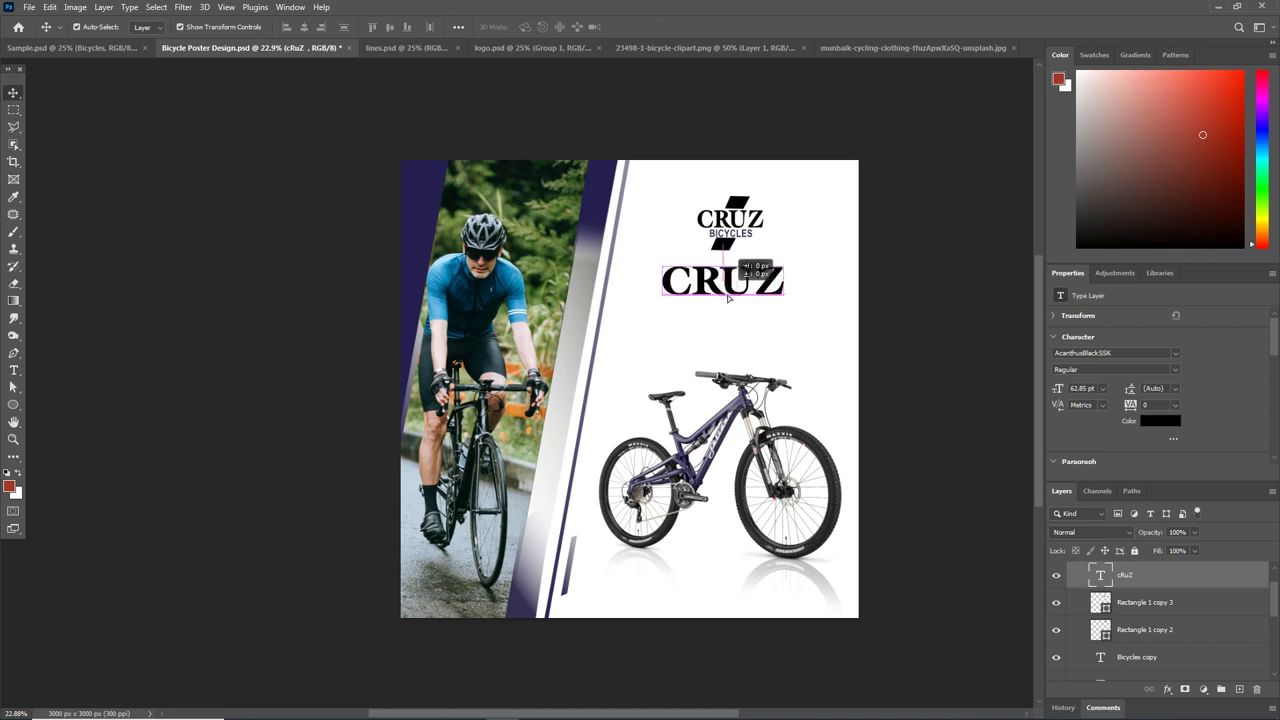
key(ctrl+j)
drag(729, 287, 729, 326)
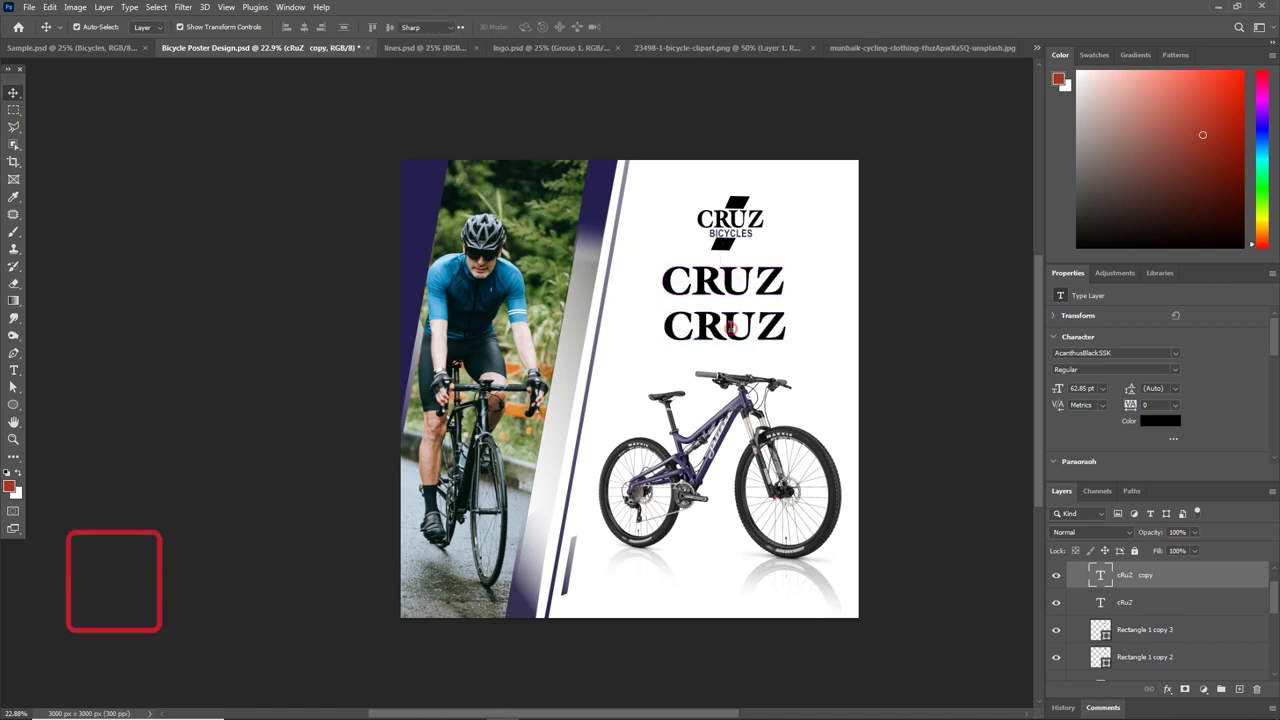
double_click(731, 326)
key(ctrl+v)
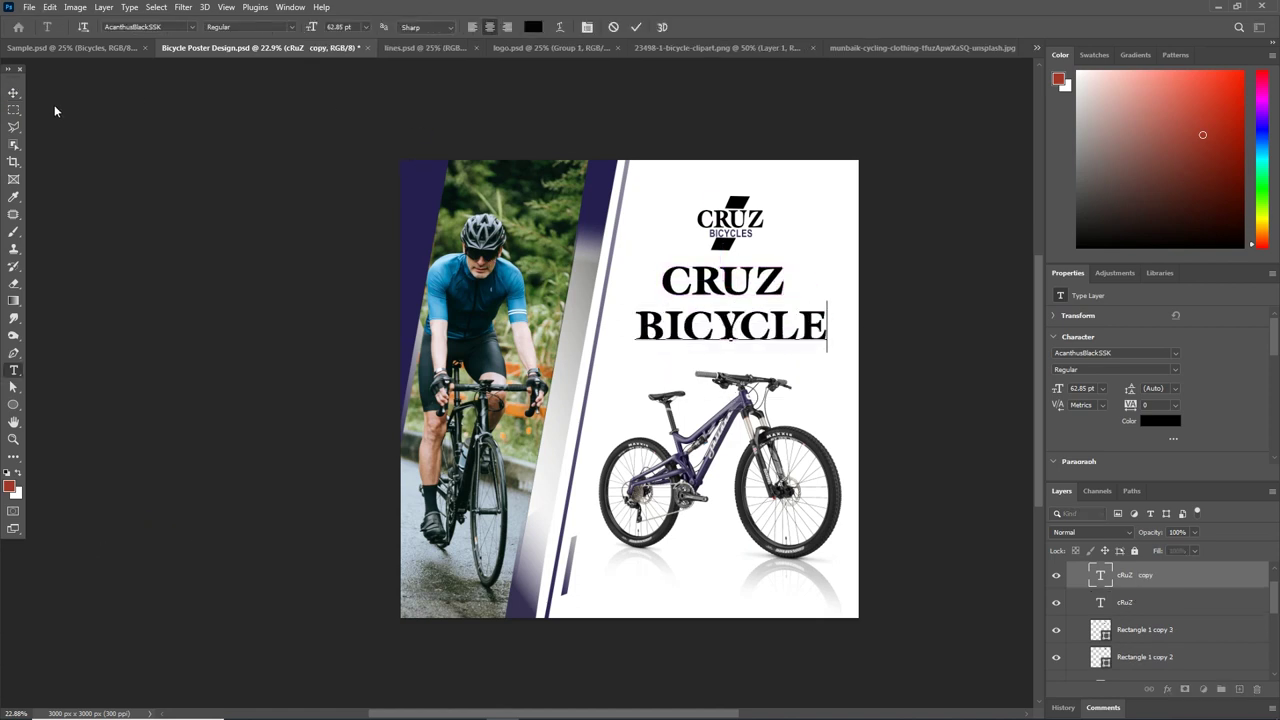
click(14, 92)
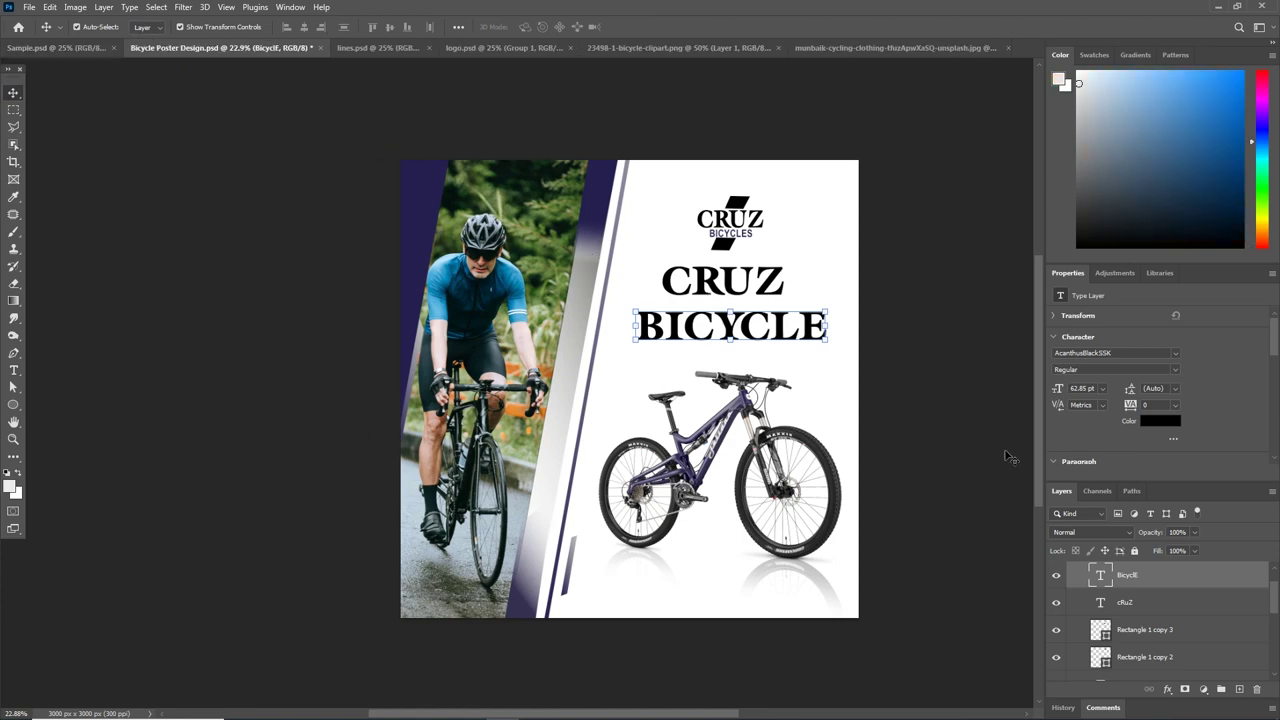
Set BICYCLE to Arial Bold, shrink it, and nudge it down under CRUZ.
text(a)
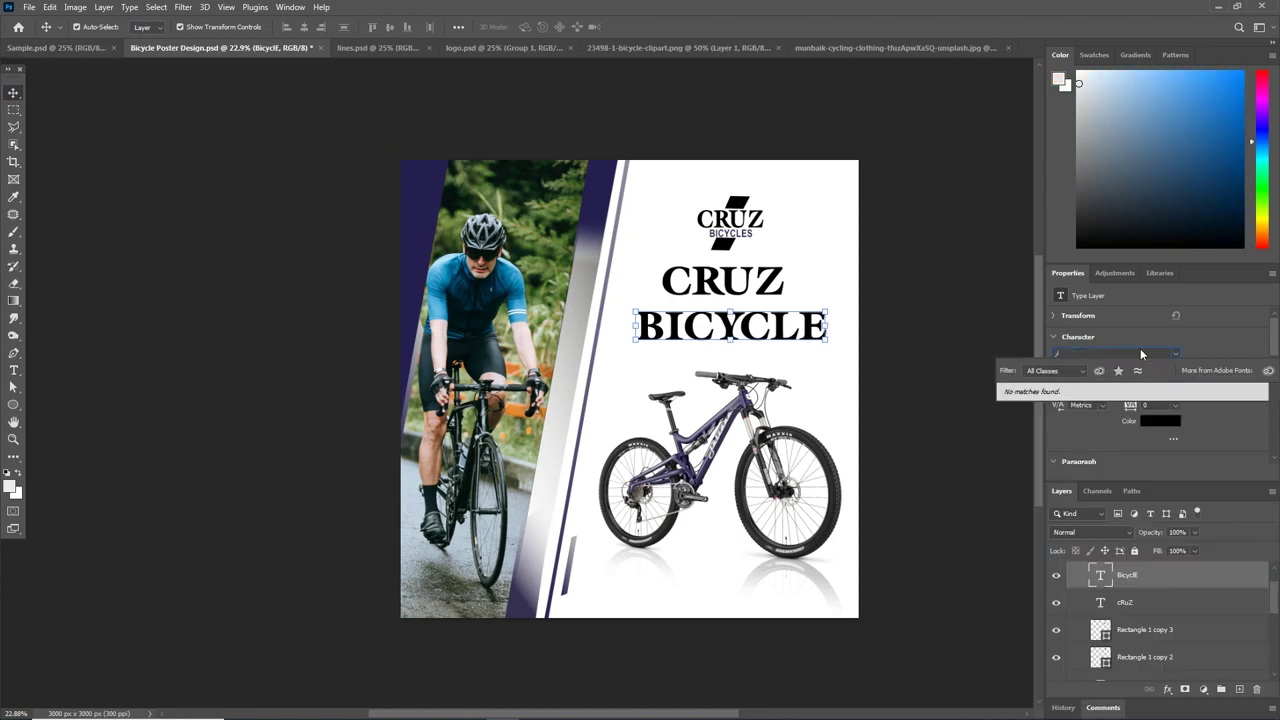
text(rial)
key(Return)
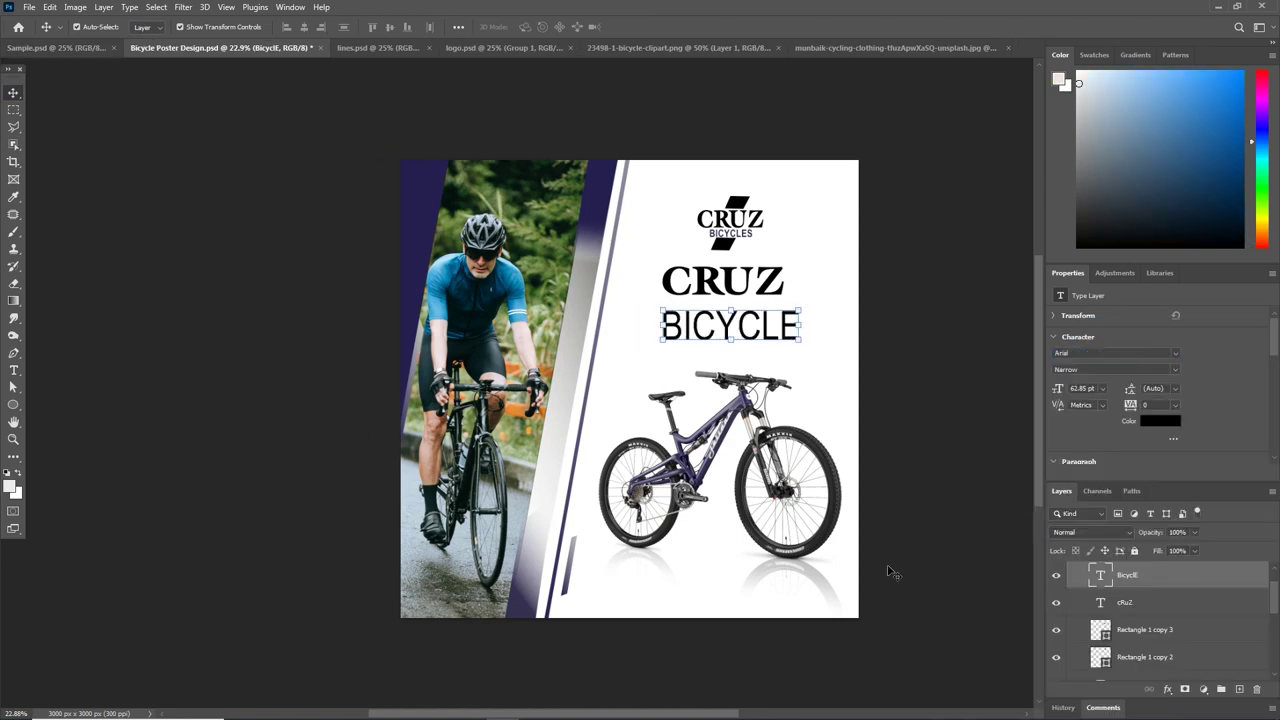
text(b)
key(Return)
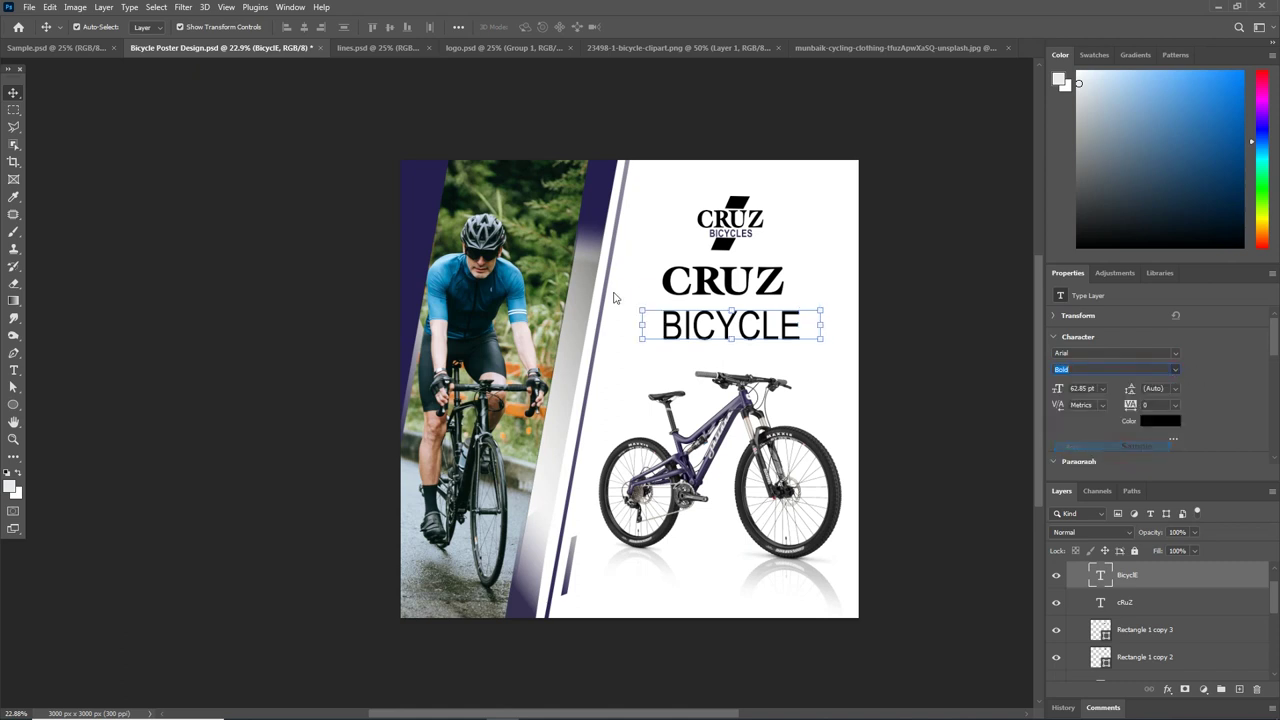
mouse_move(822, 340)
mouse_down()
mouse_move(792, 346)
mouse_move(761, 325)
mouse_up()
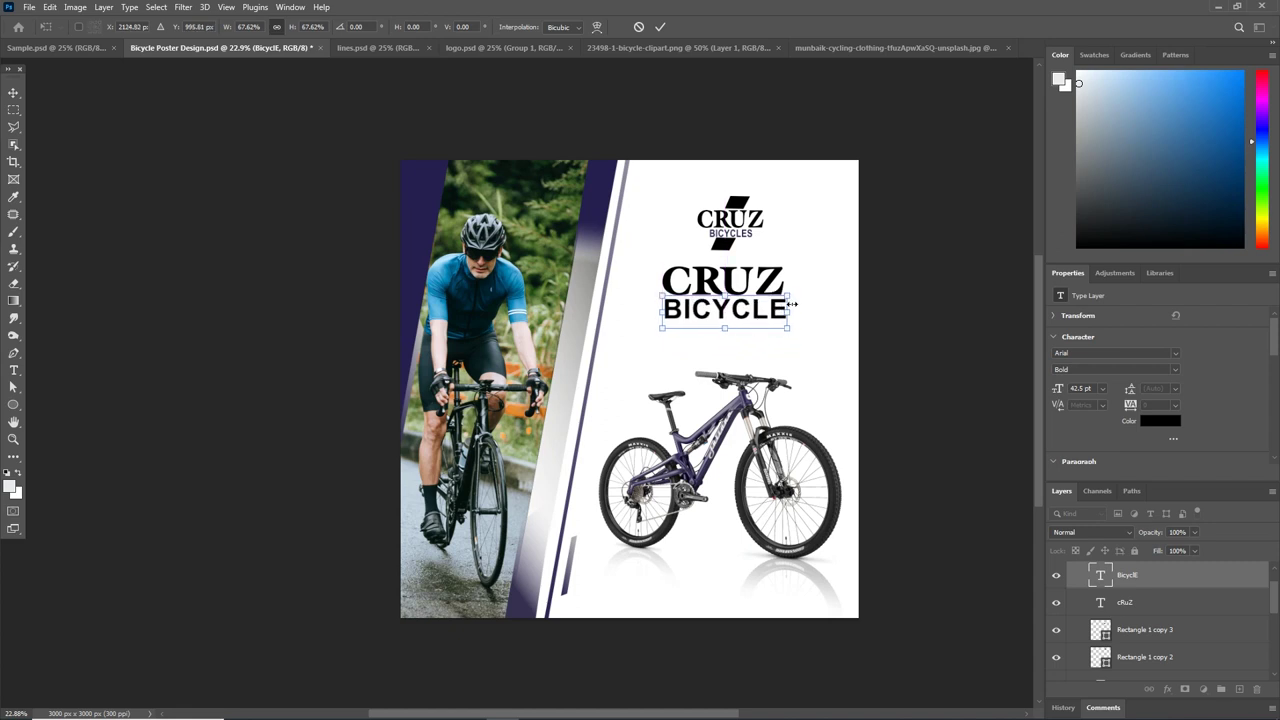
key(shift+Down)
key(Down)
key(Down)
key(Down)
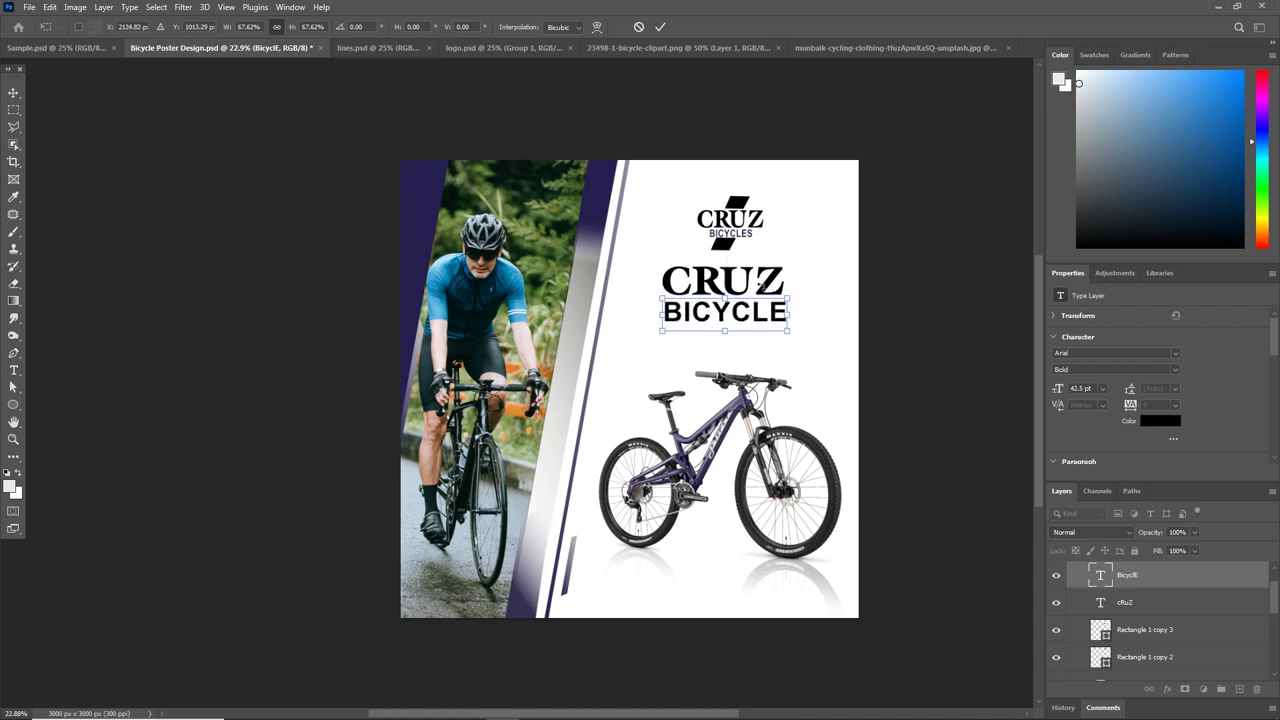
key(Return)
Enlarge CRUZ and BICYCLE together, then lower the heading and bike slightly.
shift+click(775, 288)
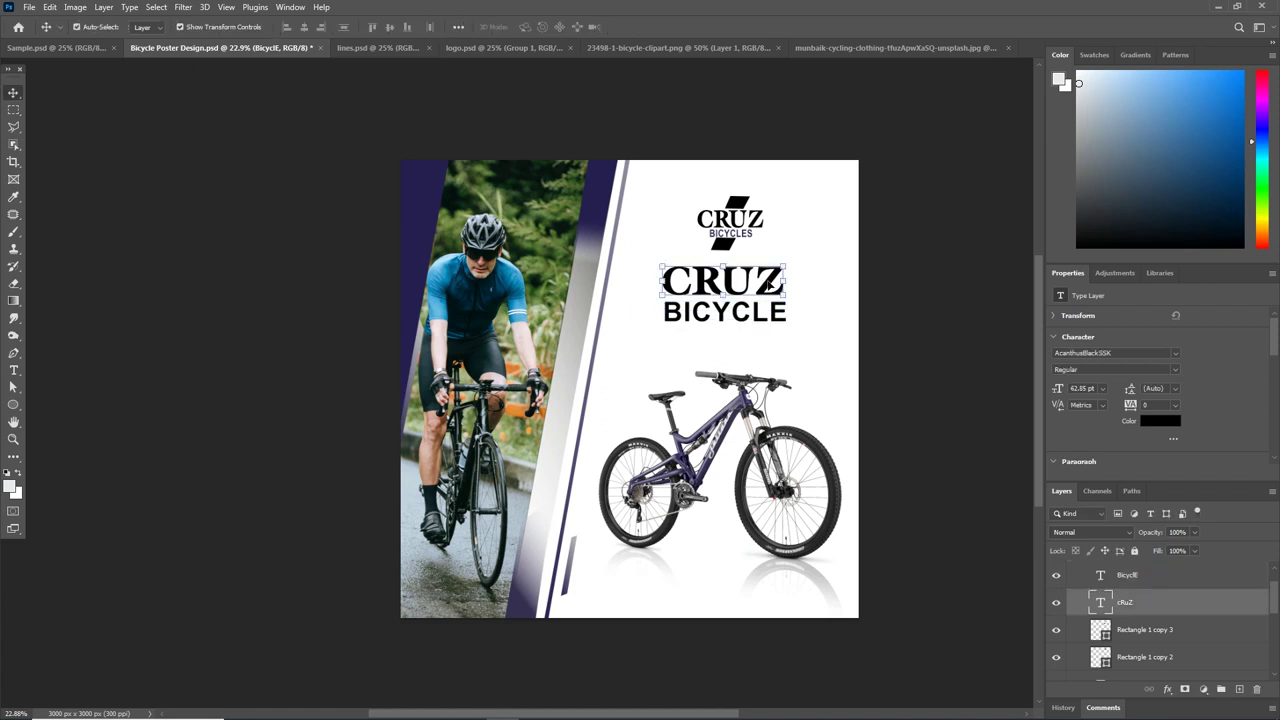
key(ctrl+t)
drag(785, 322, 796, 330)
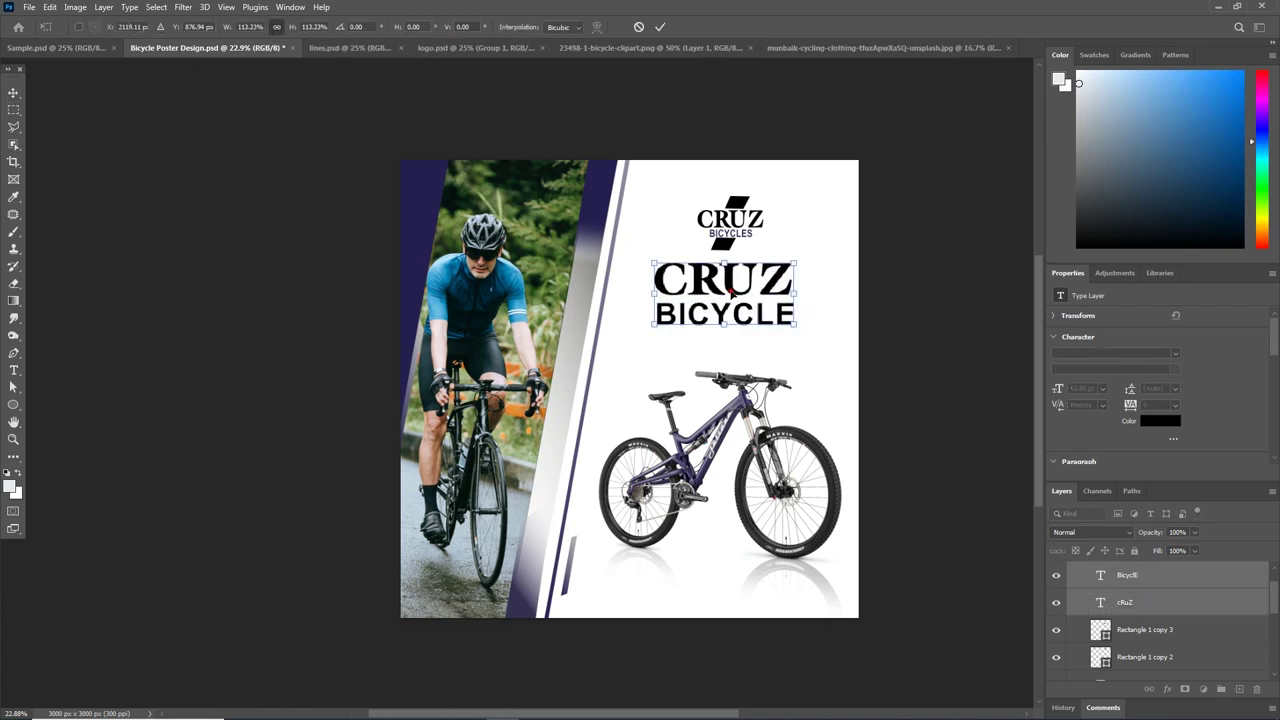
key(Return)
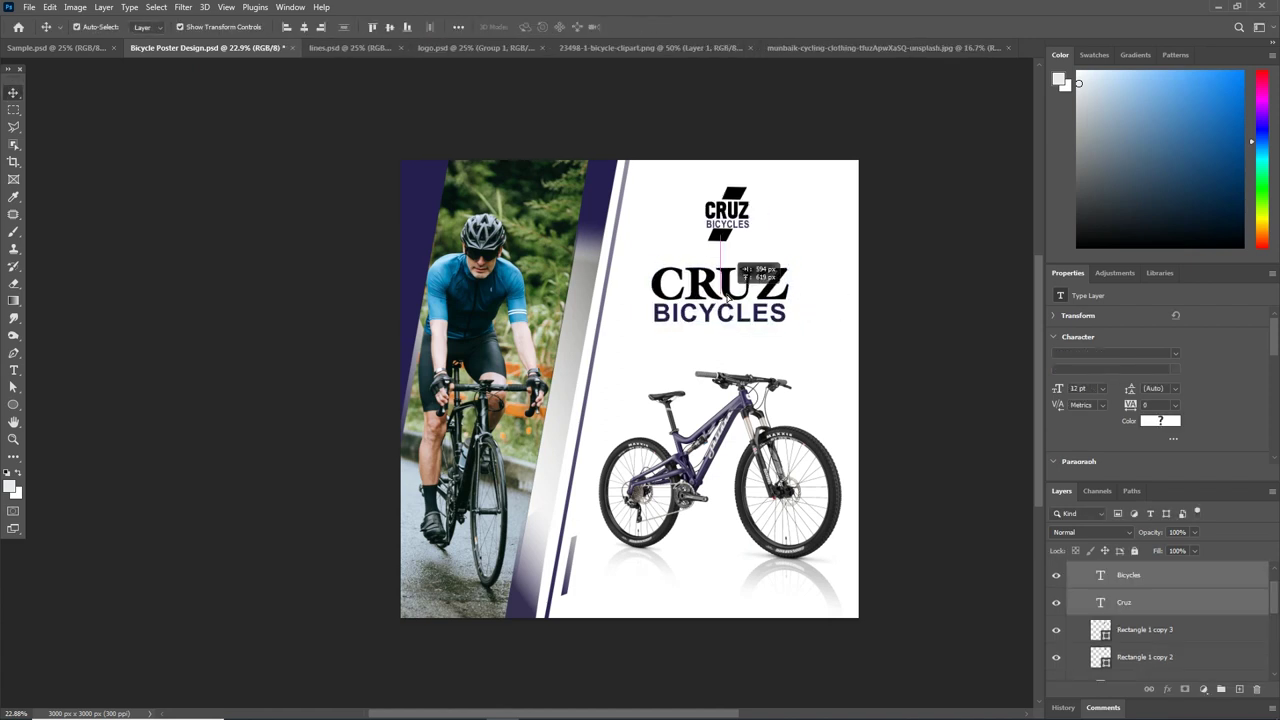
drag(728, 286, 728, 300)
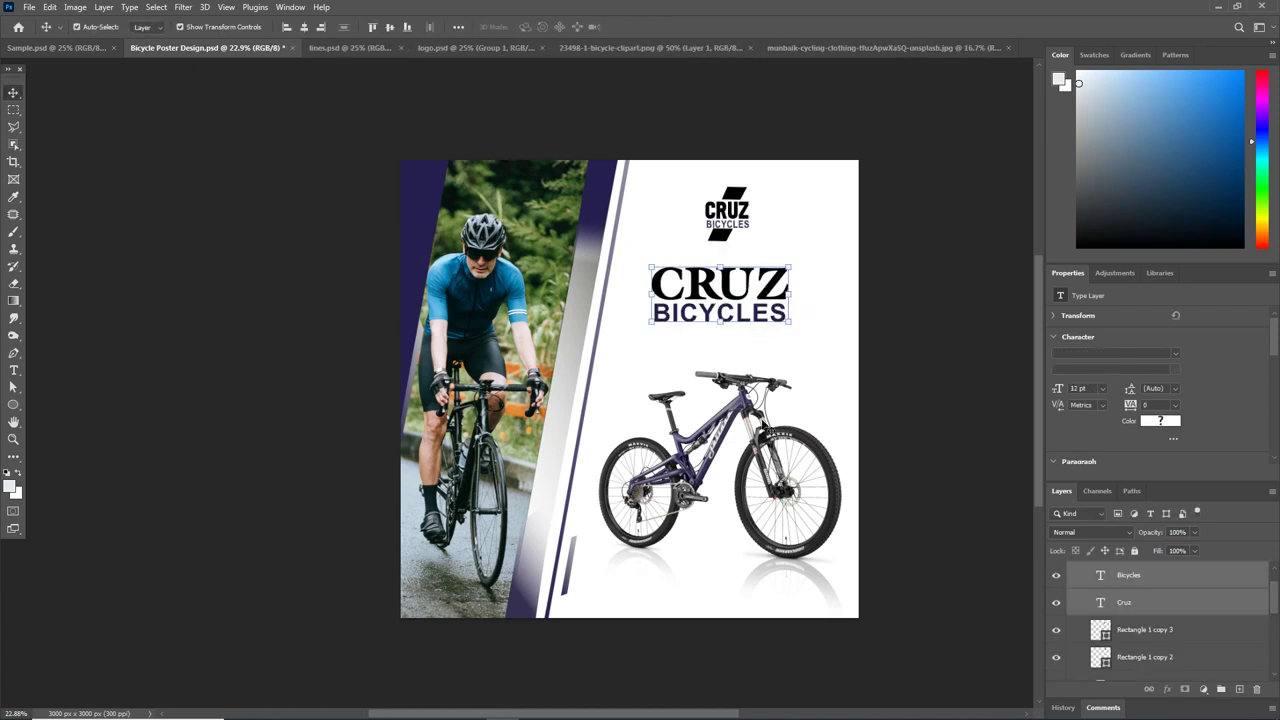
drag(744, 416, 744, 436)
click(307, 222)
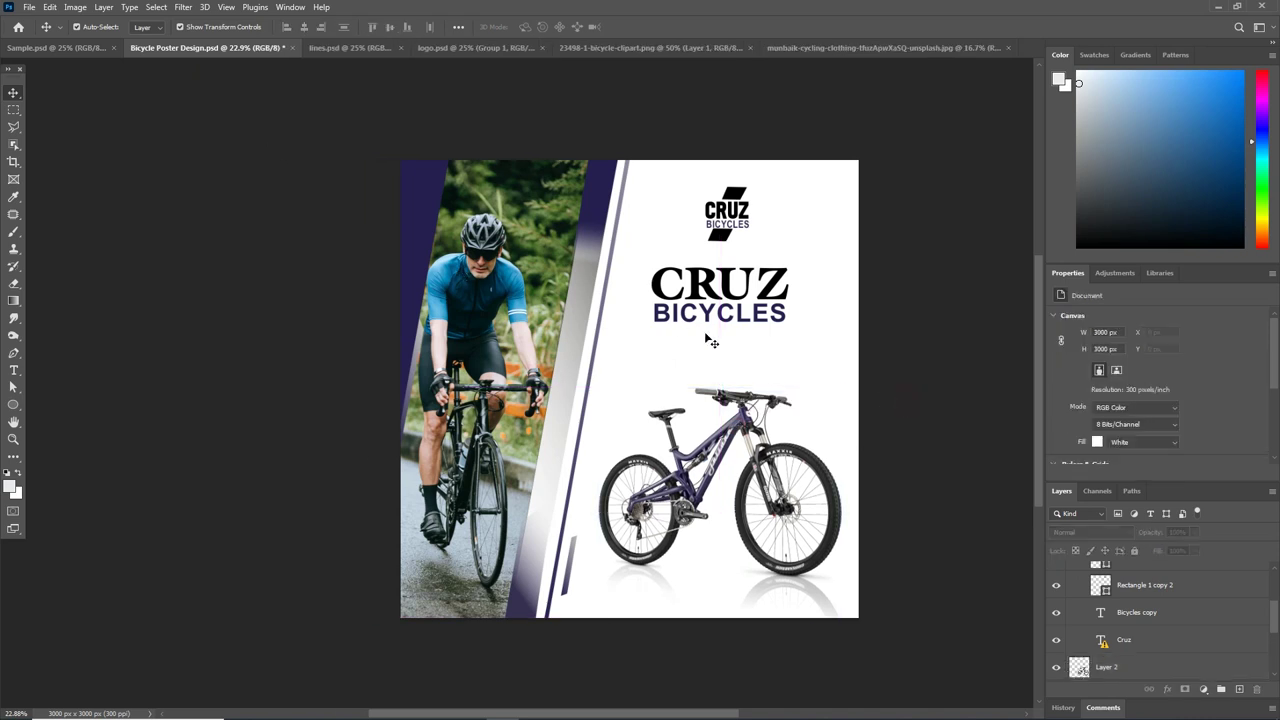
key(t)
click(666, 357)
text(RS. 18000/-)
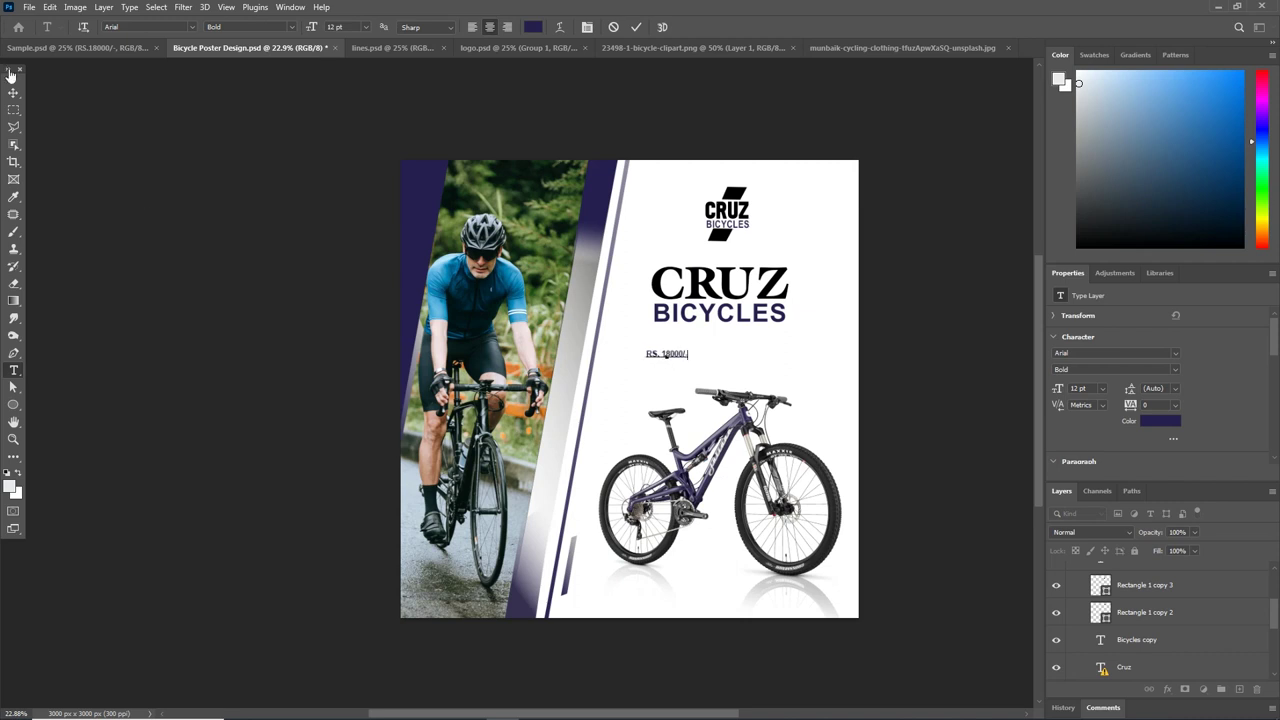
Enlarge the RS. 18000/- price text under BICYCLES and colour it black (#000000).
click(13, 91)
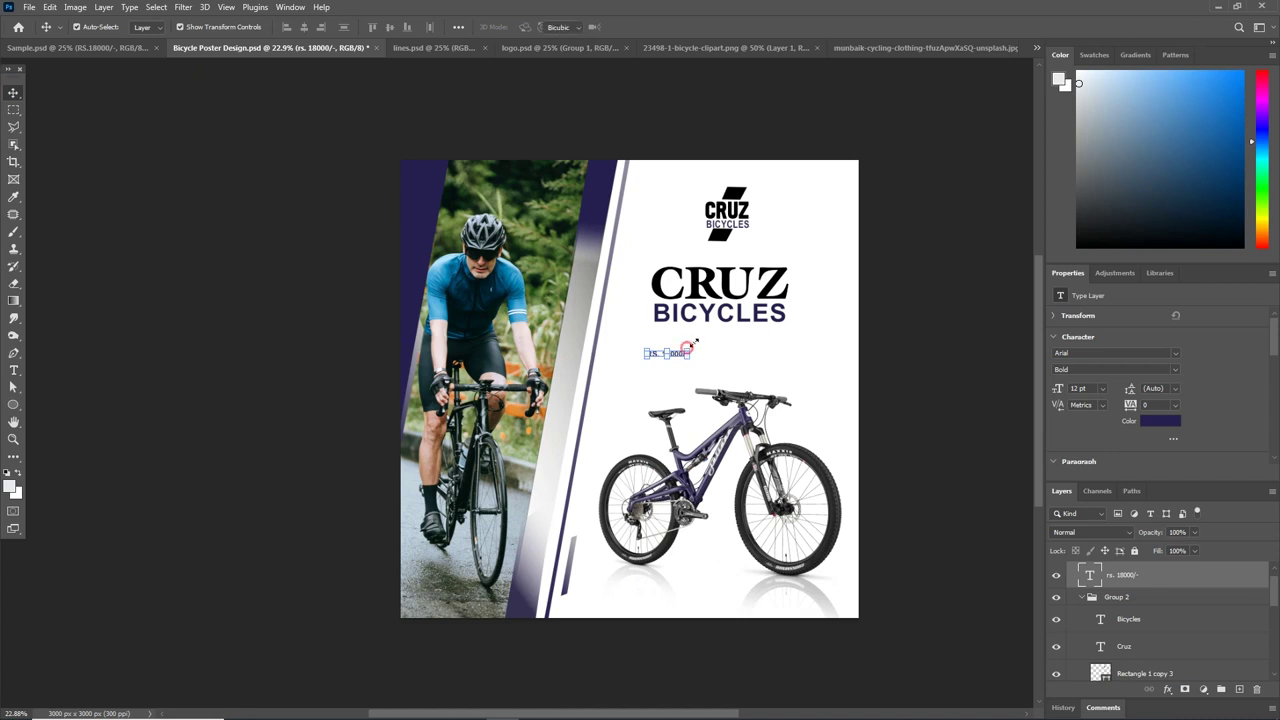
mouse_move(689, 347)
mouse_down()
mouse_move(766, 331)
mouse_move(716, 343)
mouse_up()
key(Return)
click(1152, 421)
text(000000)
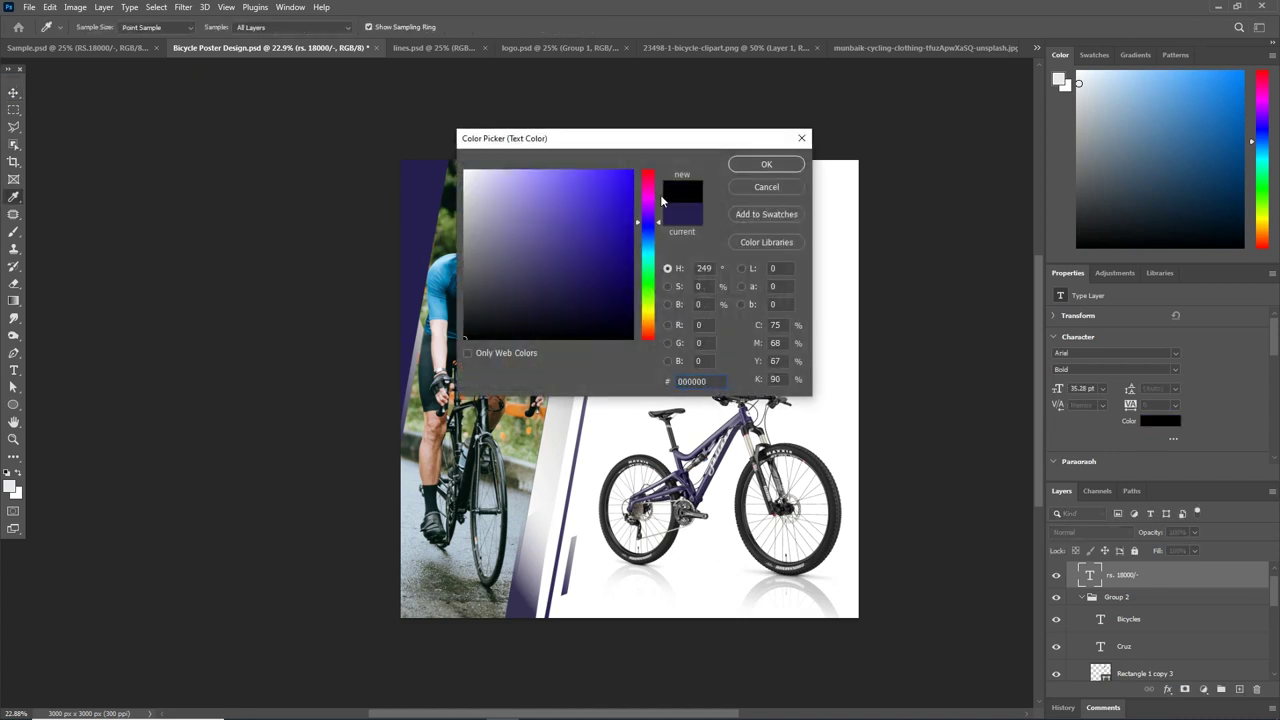
key(Return)
click(987, 347)
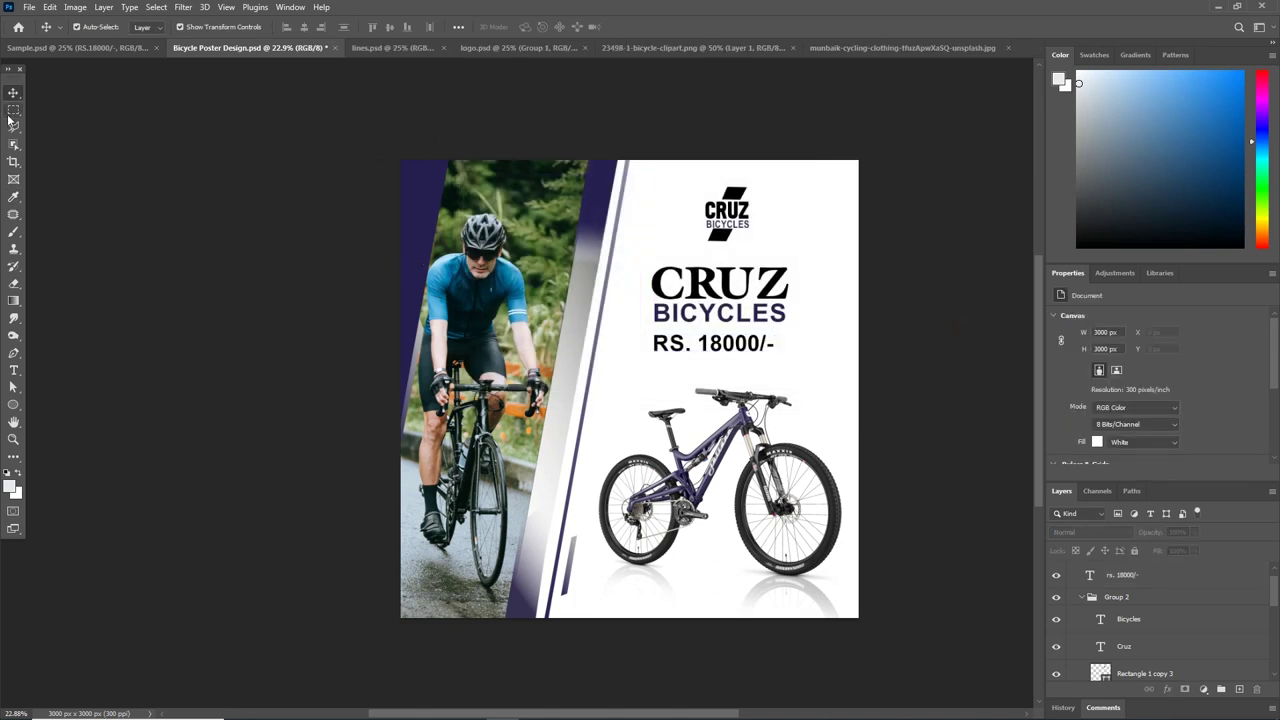
Draw a light grey rectangle and fit it to cover the whole canvas.
right_click(14, 405)
click(60, 405)
drag(396, 158, 858, 620)
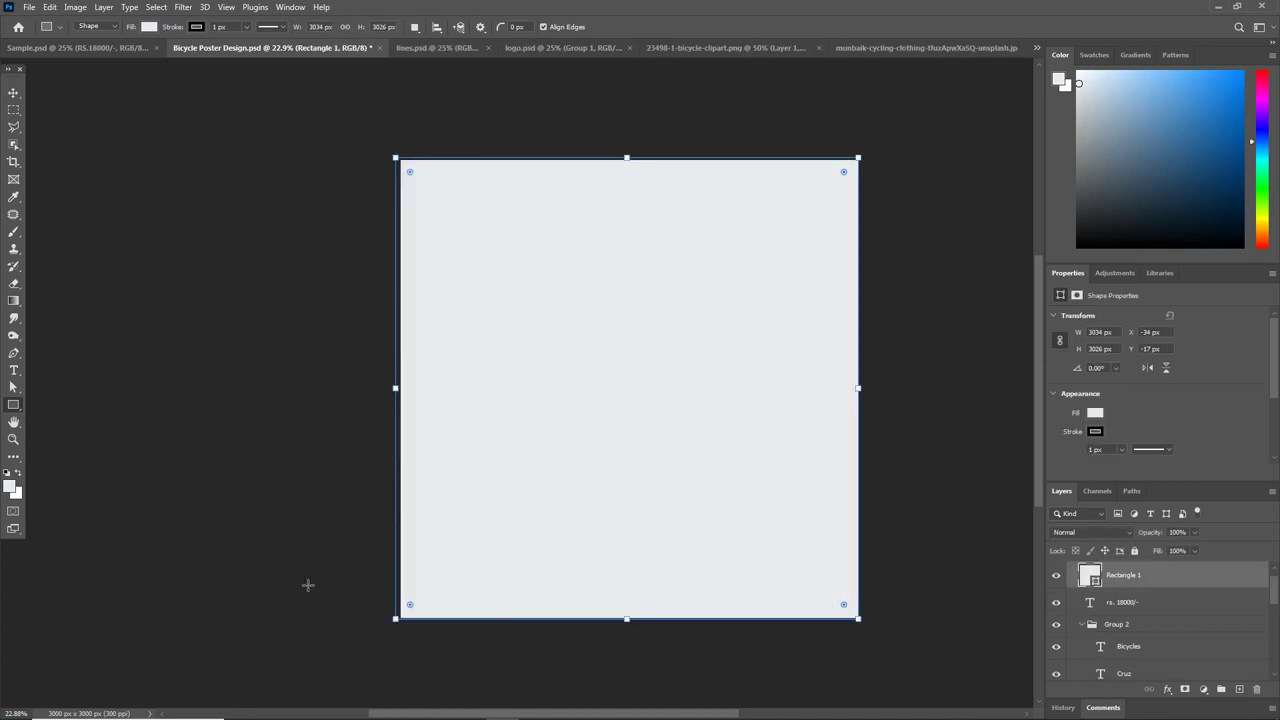
key(v)
drag(395, 388, 399, 388)
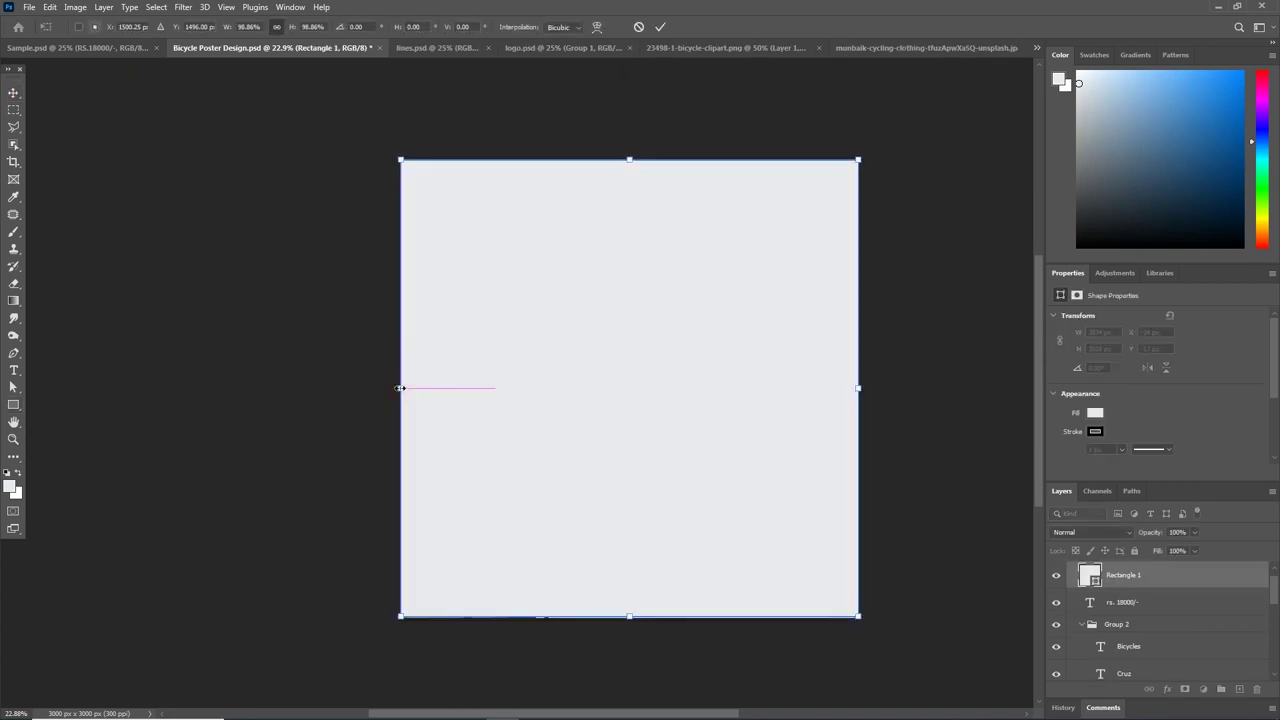
drag(629, 616, 629, 618)
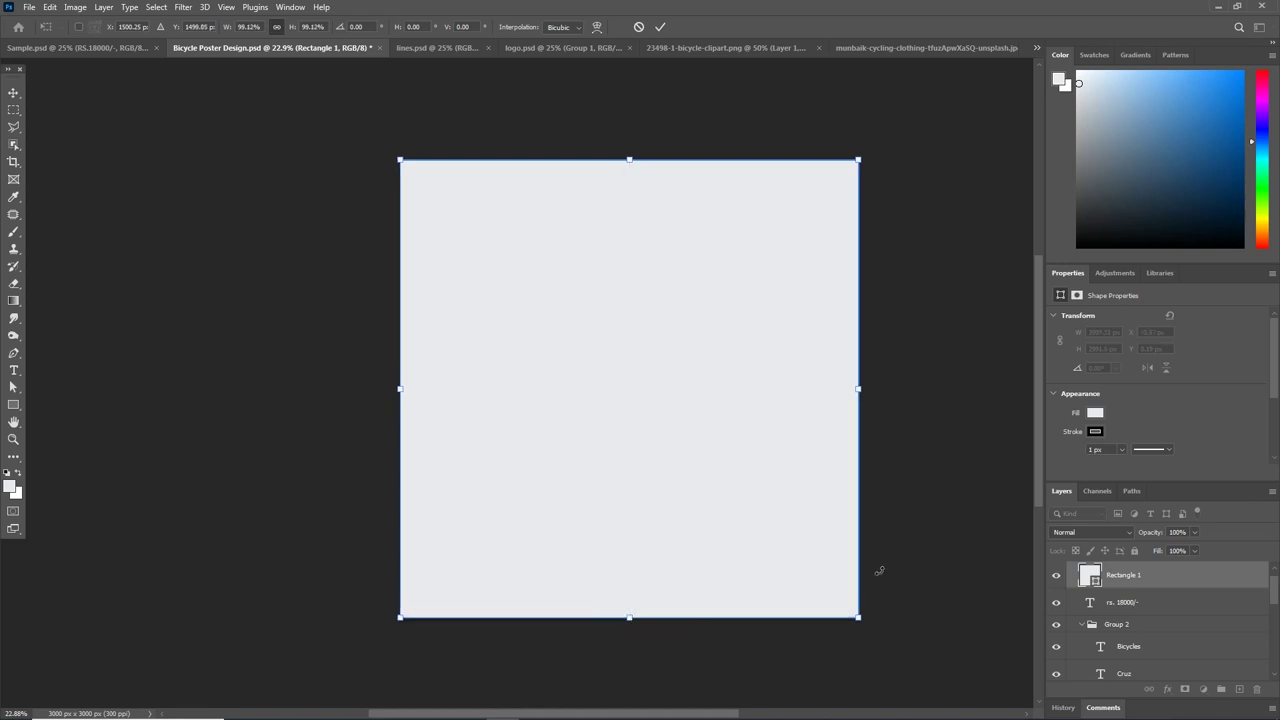
key(Return)
Move the rectangle layer down the stack to sit just above Background.
drag(1154, 567, 1159, 681)
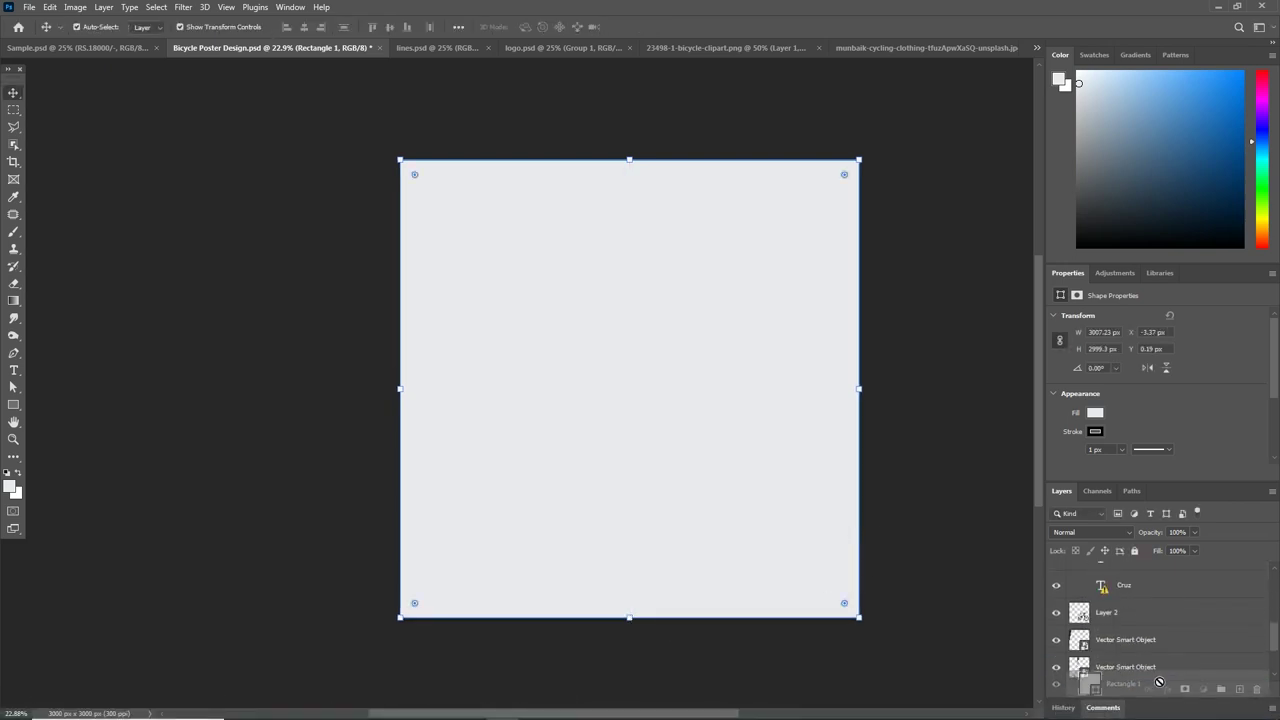
drag(1159, 681, 1159, 683)
drag(1131, 632, 1131, 656)
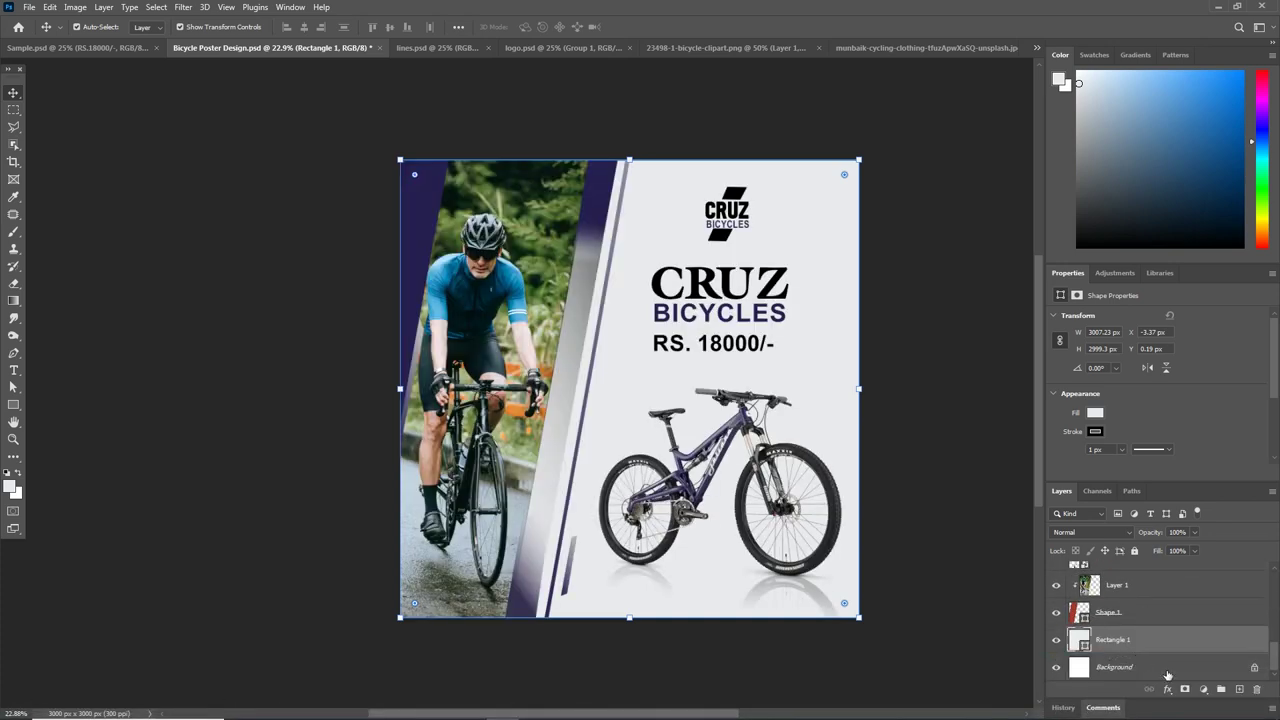